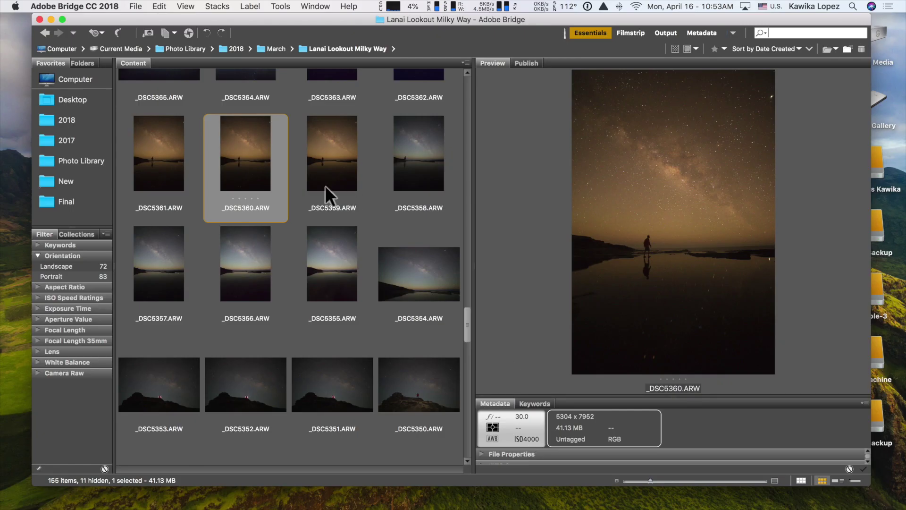
Open _DSC5360.ARW in Camera Raw and enable lens profile corrections.
double_click(241, 152)
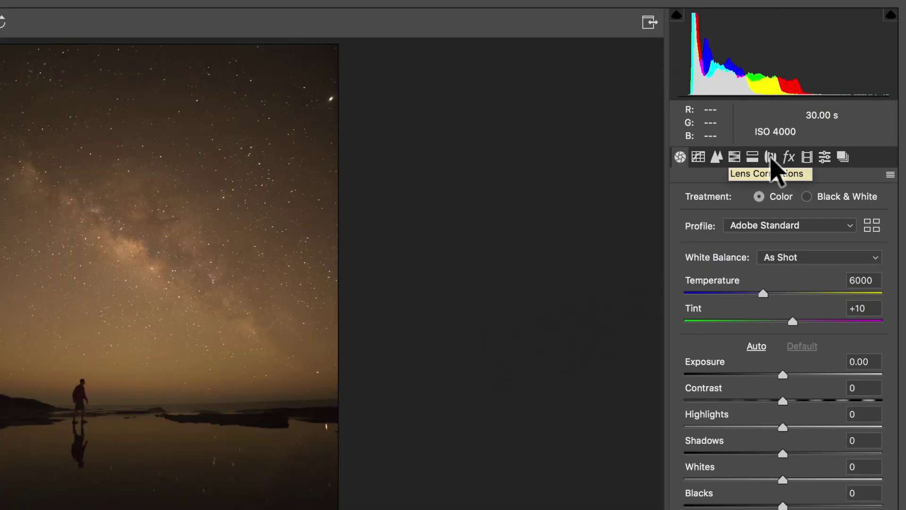
left_click(770, 158)
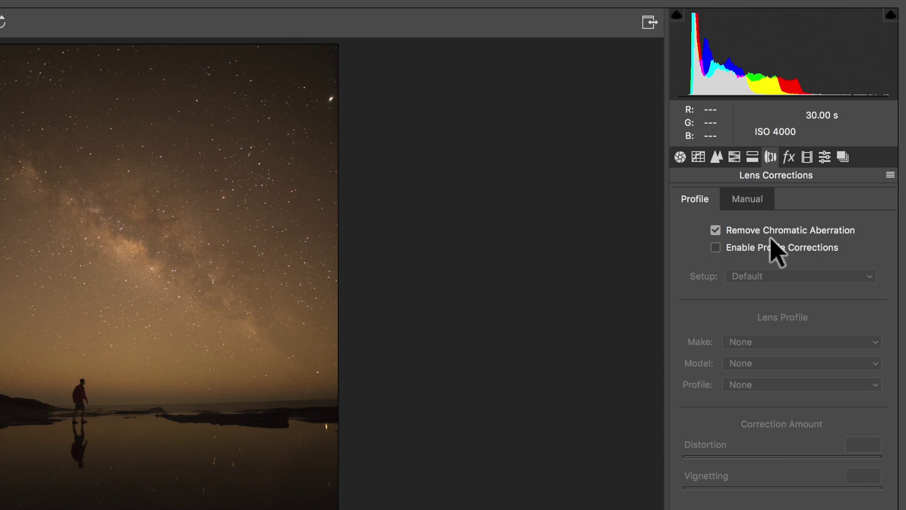
left_click(715, 248)
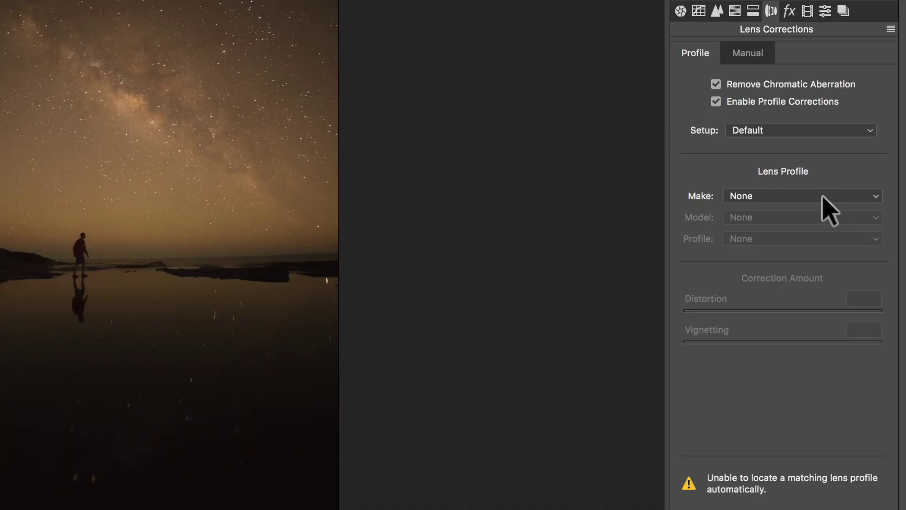
Set the lens profile make to Samyang and the model to Samyang 14mm f/2.8 ED AS IF UMC.
left_click(850, 238)
scroll(792, 504, "down", 5)
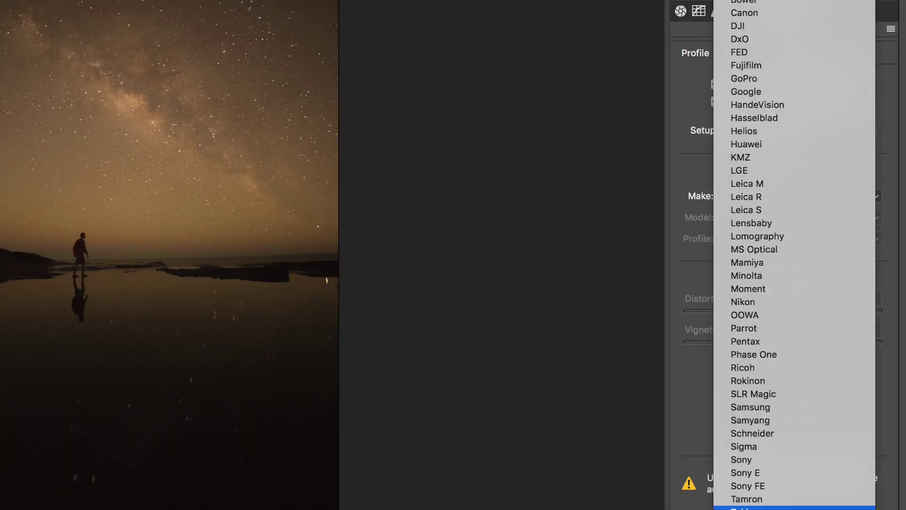
left_click(802, 419)
left_click(820, 218)
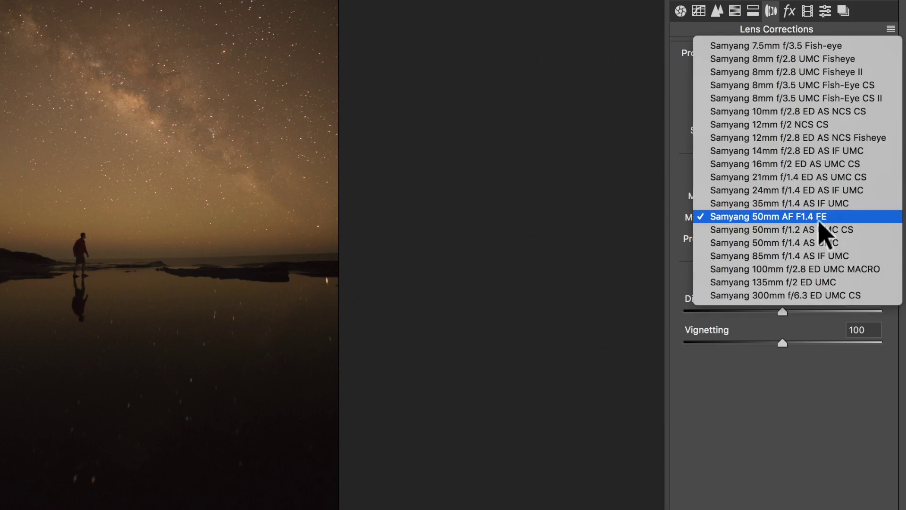
left_click(812, 154)
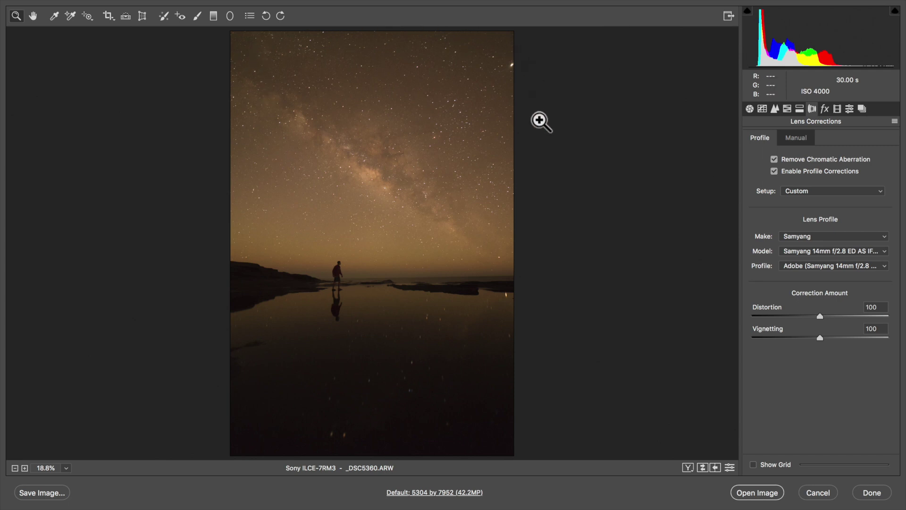
Compare the photo with lens profile corrections off and on, and bring up the sharpening and noise reduction settings.
left_click(774, 171)
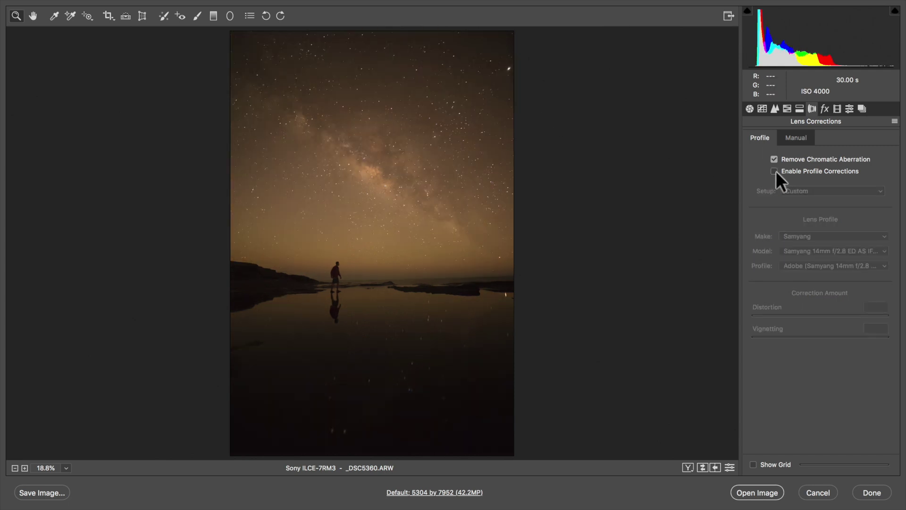
left_click(774, 171)
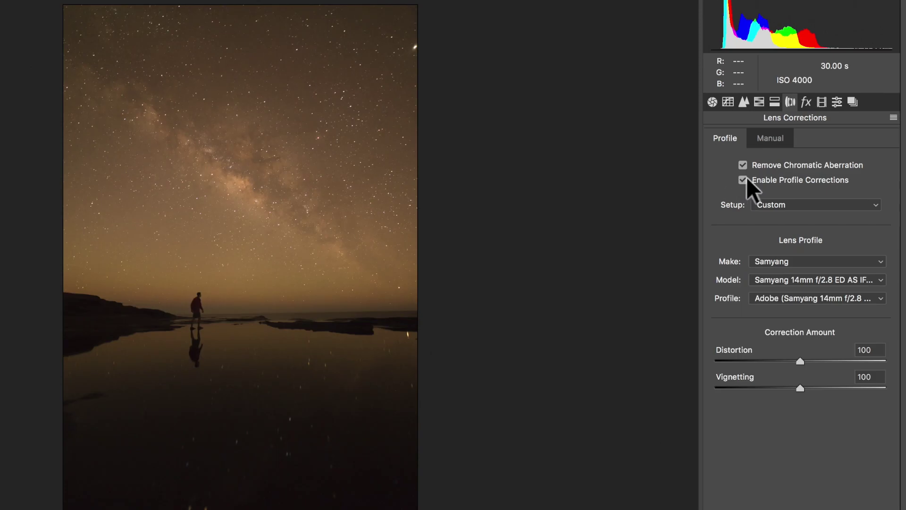
left_click(744, 101)
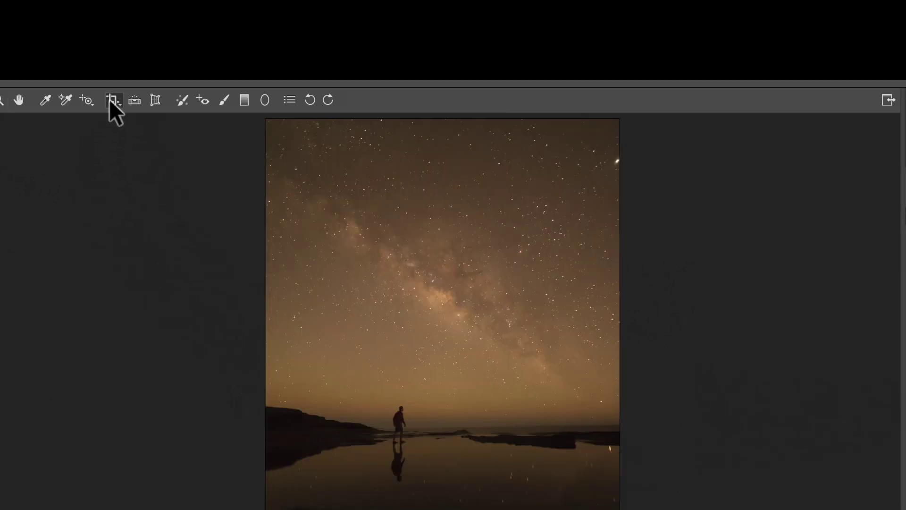
Set the crop ratio to 4 to 5 and straighten the photo along the sea horizon.
left_click(113, 103)
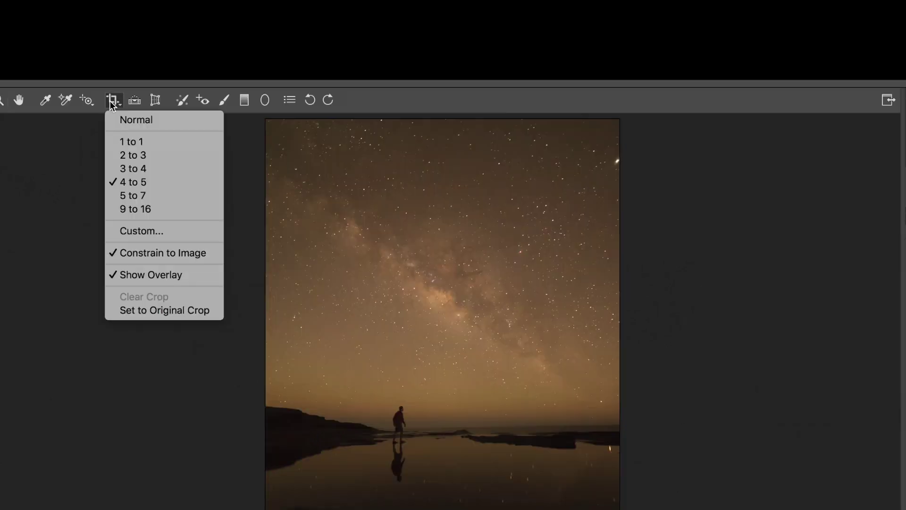
left_click(129, 183)
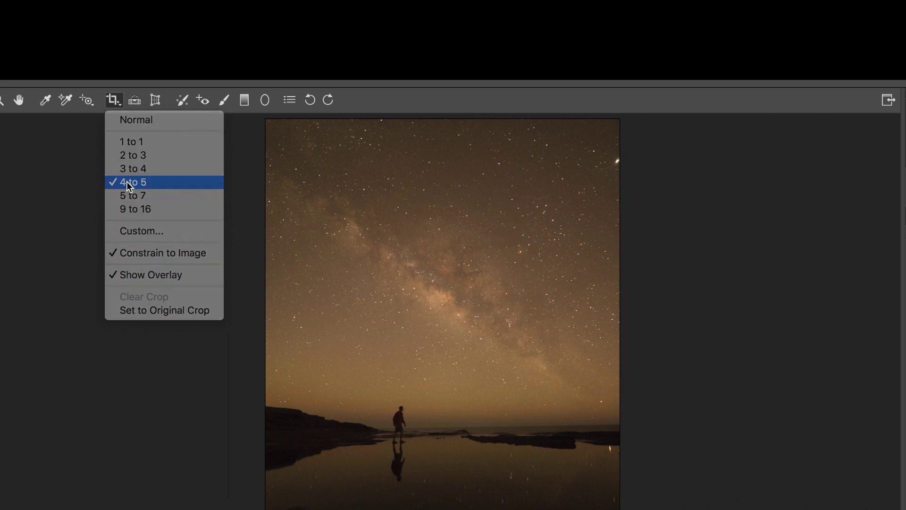
left_click(134, 100)
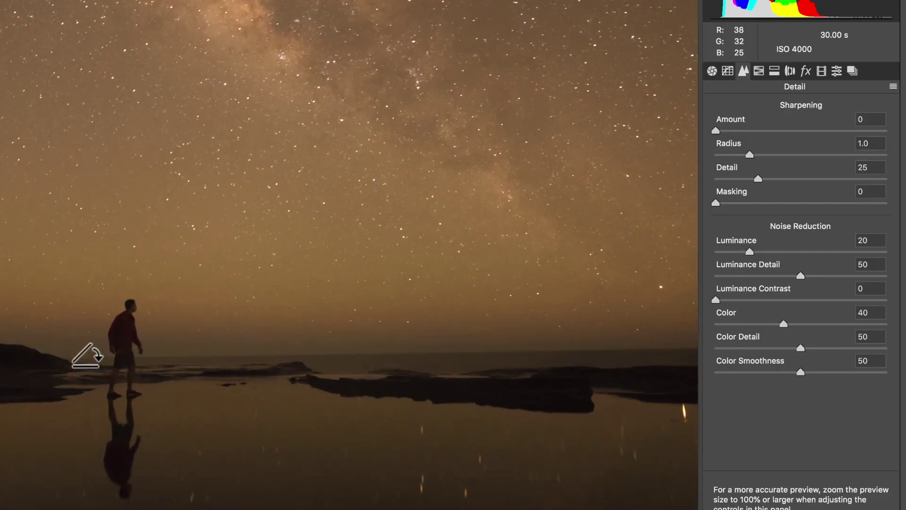
mouse_move(78, 355)
left_mouse_down()
mouse_move(640, 354)
mouse_move(722, 303)
mouse_move(698, 338)
left_mouse_up()
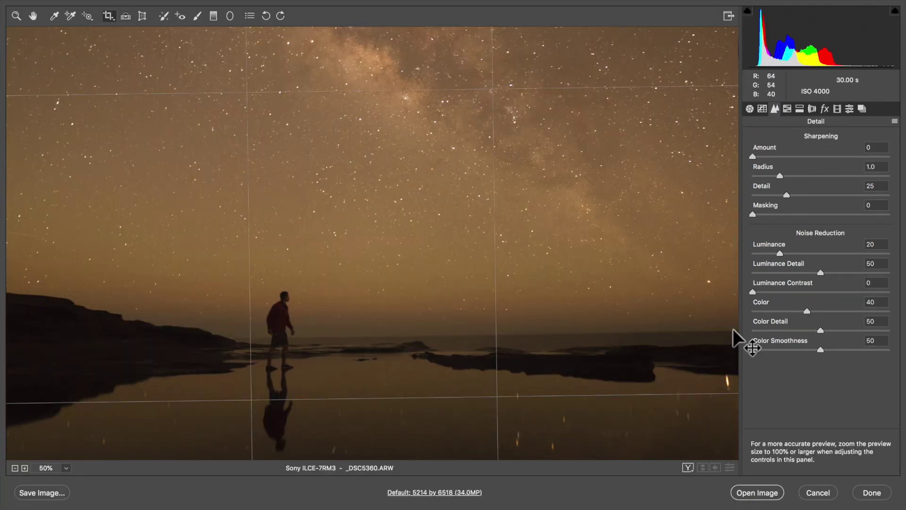
Shift the crop frame upward so the horizon sits near the lower third line, and apply the crop.
key("super+minus")
key("super+minus")
key("super+minus")
key("super+minus")
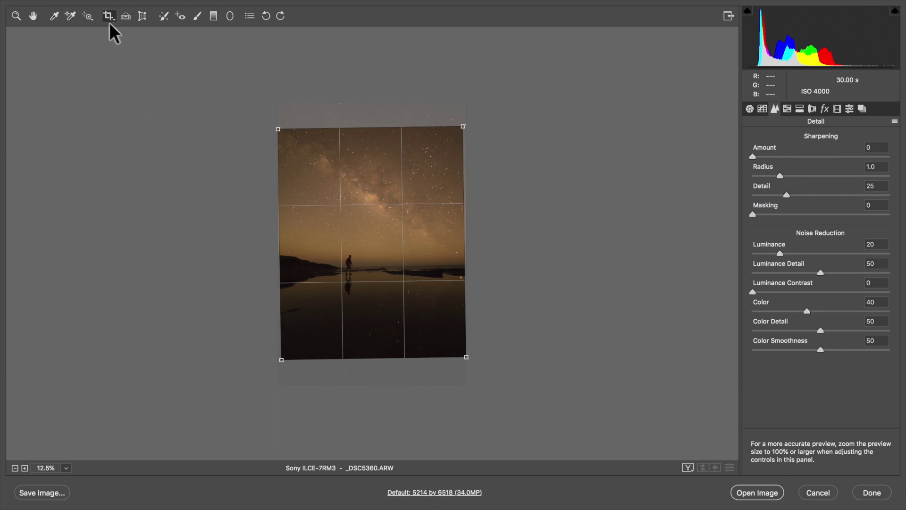
left_click_drag(402, 319, 408, 304)
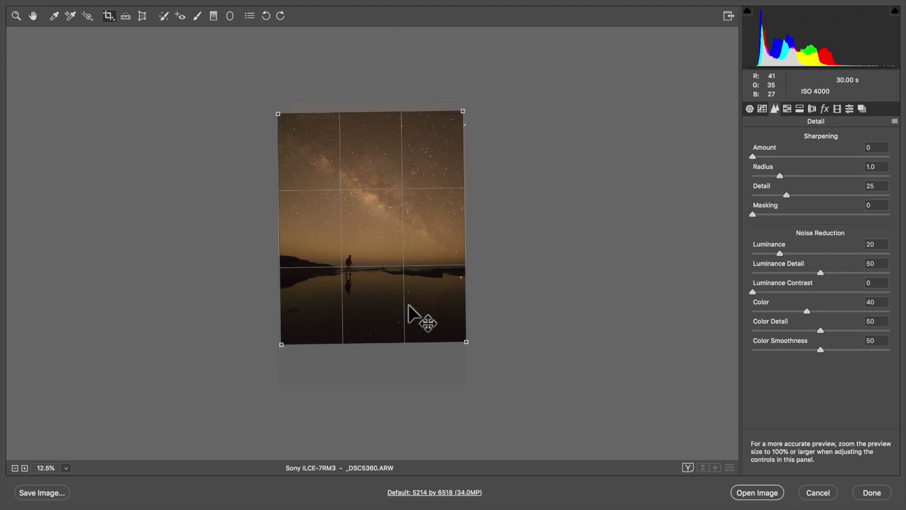
key("z")
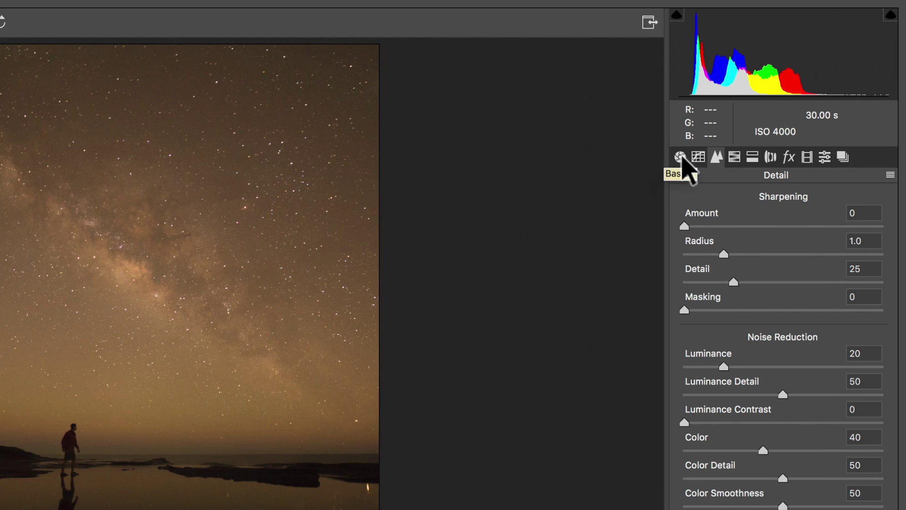
Cool the white balance to a temperature of 3850 and set the tint to +17.
left_click(682, 157)
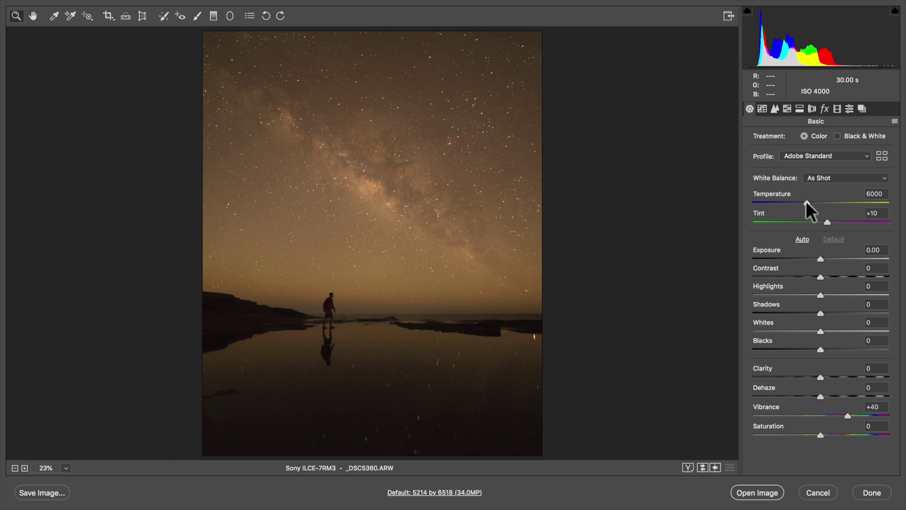
left_click_drag(805, 201, 781, 202)
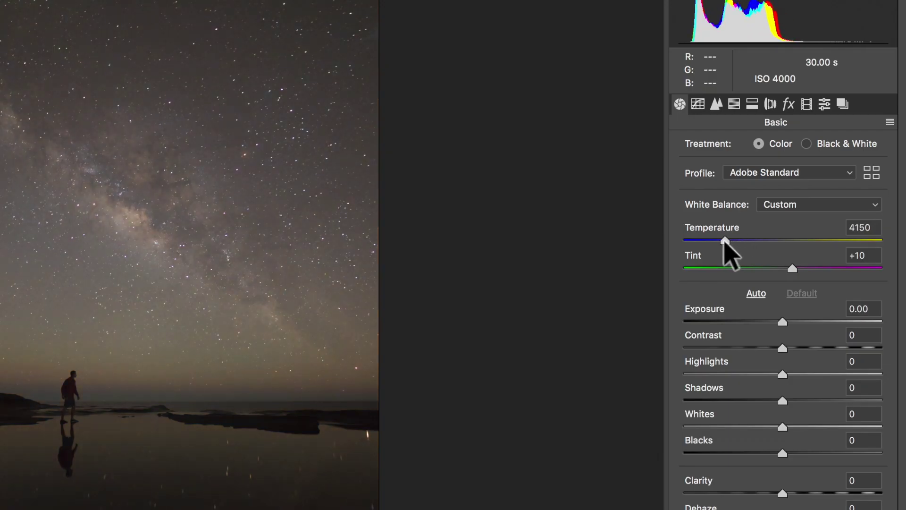
left_click_drag(725, 241, 721, 242)
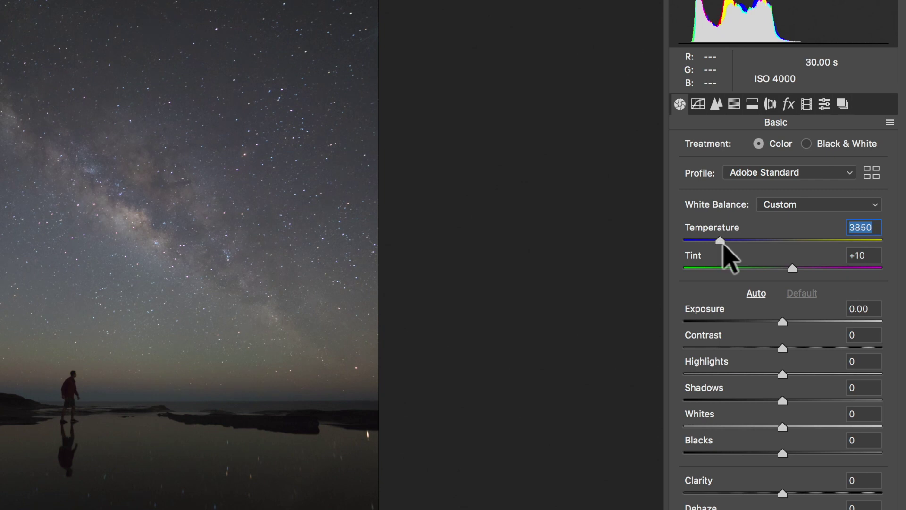
left_click_drag(792, 269, 798, 269)
left_click_drag(799, 269, 799, 269)
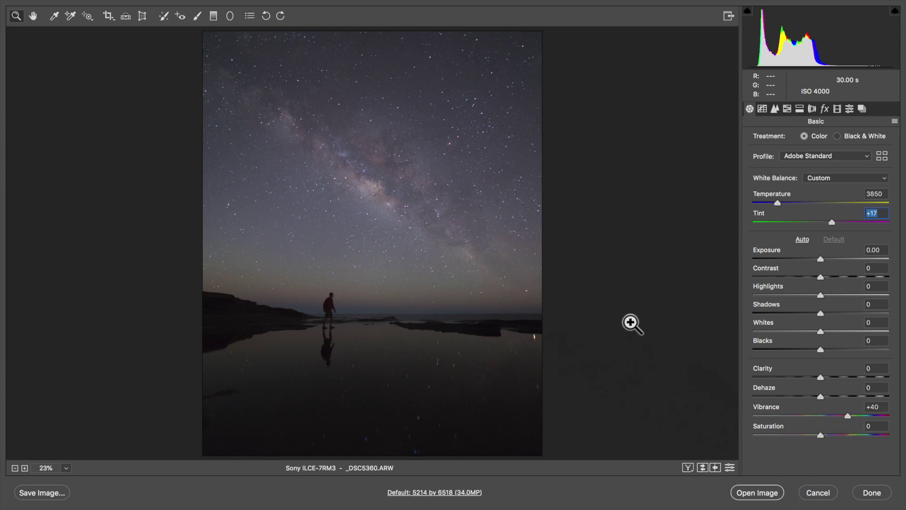
Brighten the whole photo by setting the exposure to +0.70.
key("Tab")
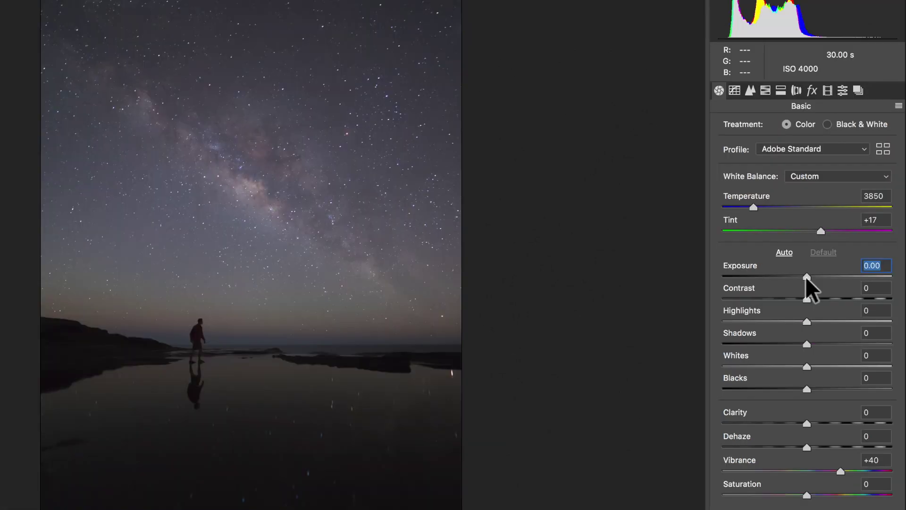
left_click_drag(779, 387, 782, 388)
left_click_drag(809, 279, 819, 279)
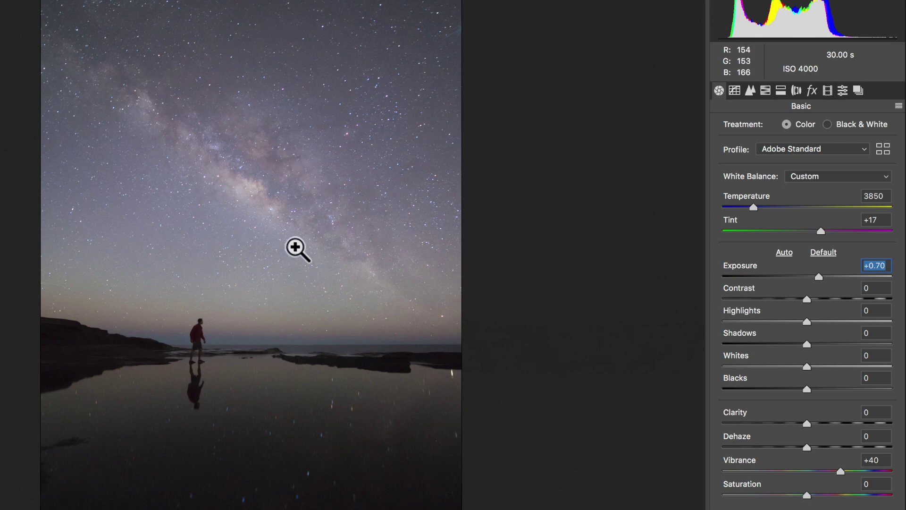
Balance the tones with highlights at -40, shadows at +35 and whites at +34.
left_click_drag(806, 320, 783, 322)
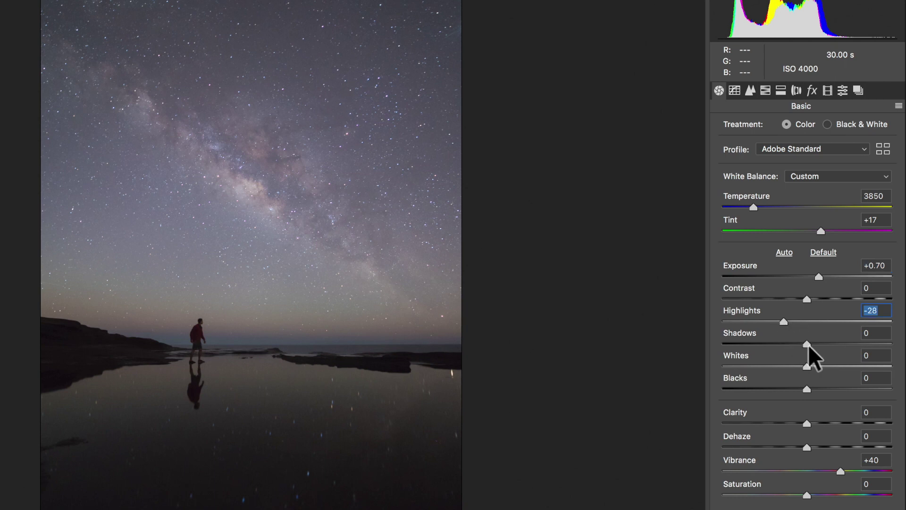
left_click_drag(808, 345, 838, 346)
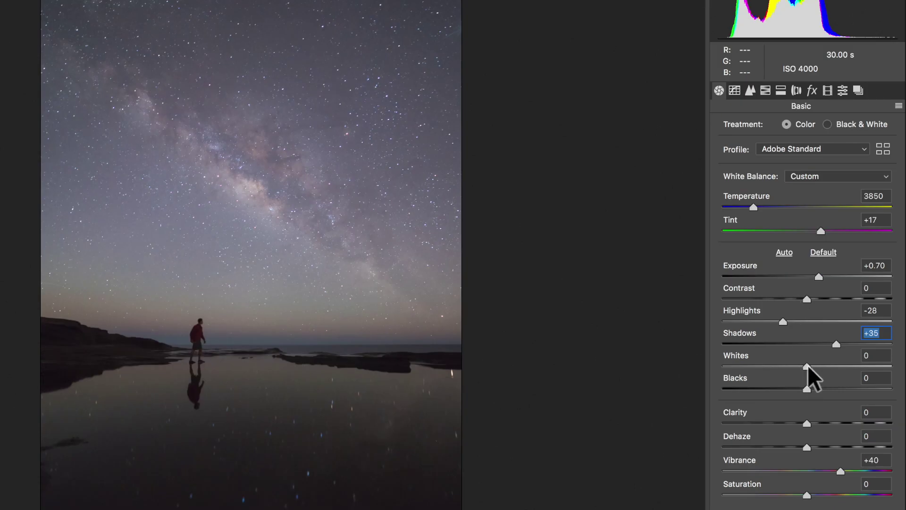
left_click_drag(807, 367, 836, 366)
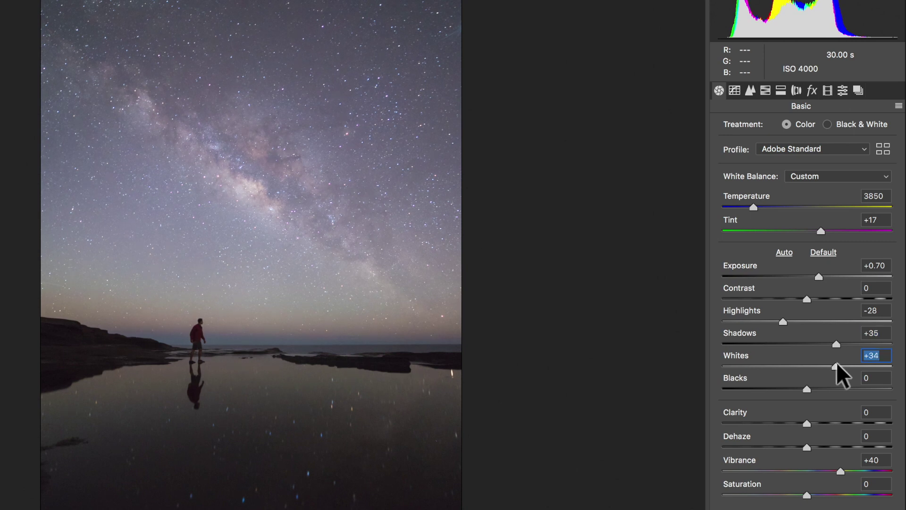
left_click_drag(784, 321, 773, 323)
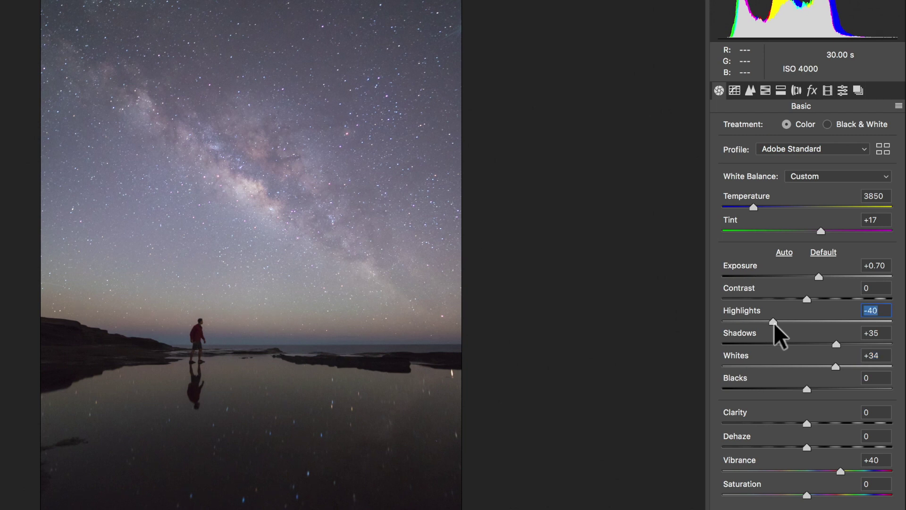
Increase the photo's overall contrast and compare the edit with the original settings.
key("shift+Tab")
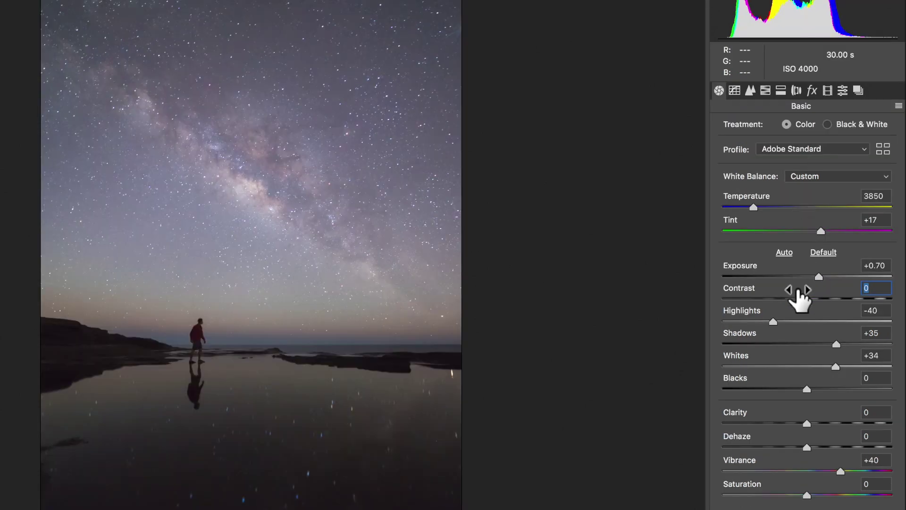
left_click_drag(807, 302, 840, 303)
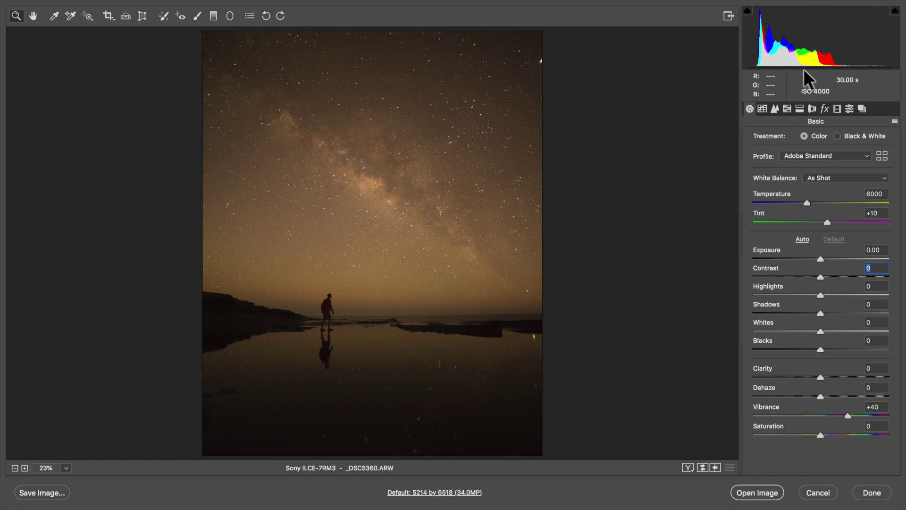
mouse_move(821, 58)
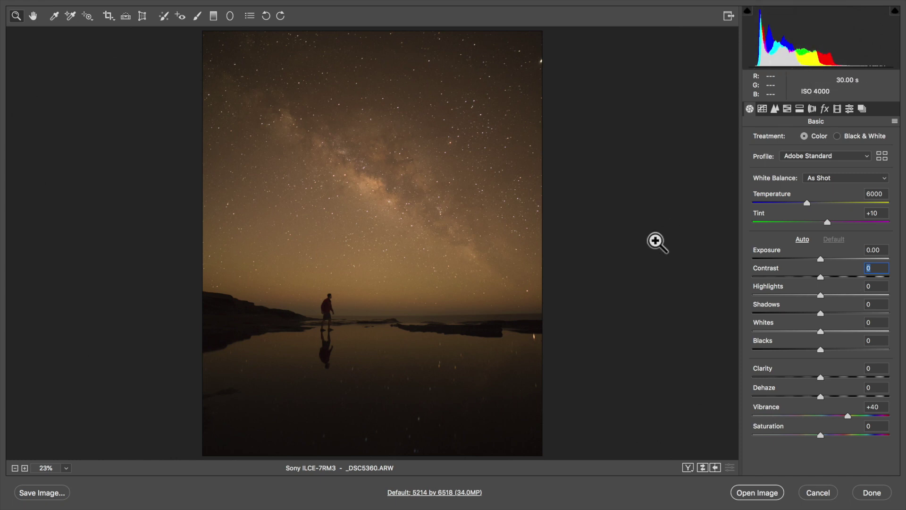
key("ctrl+z")
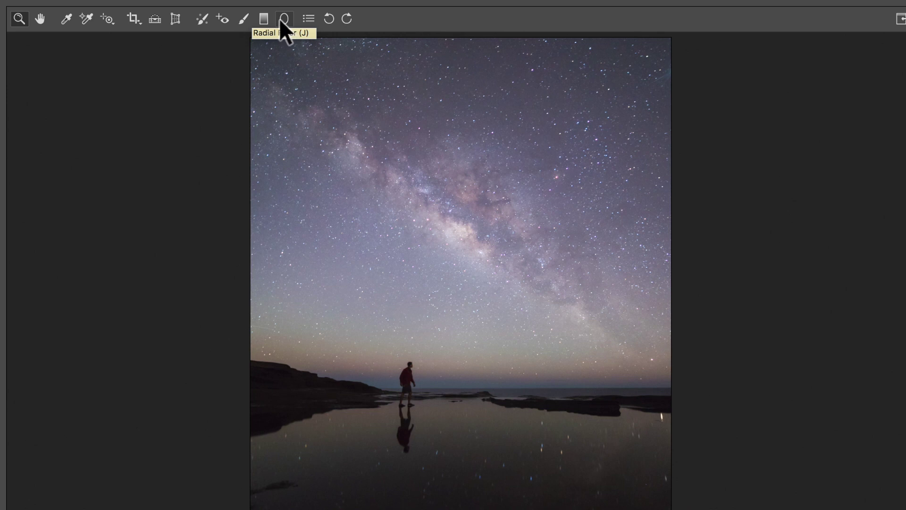
Draw a radial filter as a long, narrow ellipse tilted along the Milky Way, reaching from the upper sky down to the horizon.
left_click(283, 19)
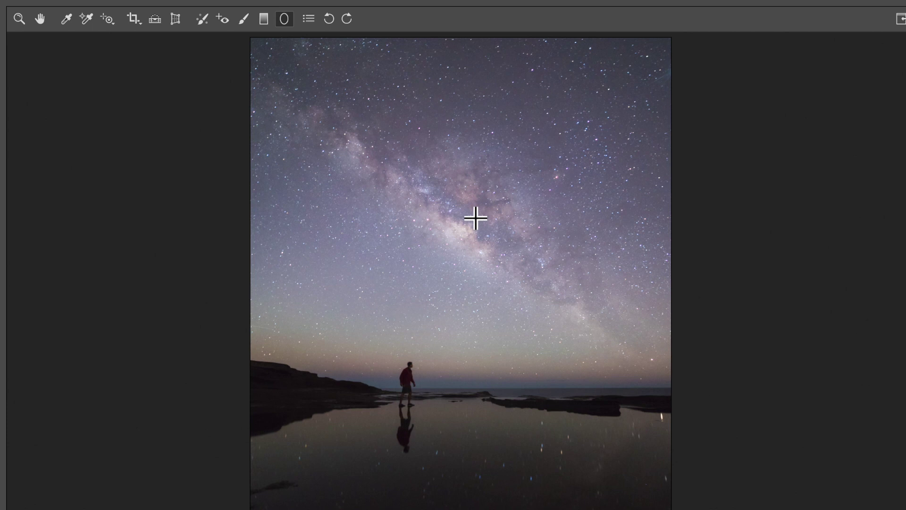
left_click_drag(500, 228, 613, 376)
left_click_drag(441, 265, 423, 285)
left_click_drag(683, 385, 661, 367)
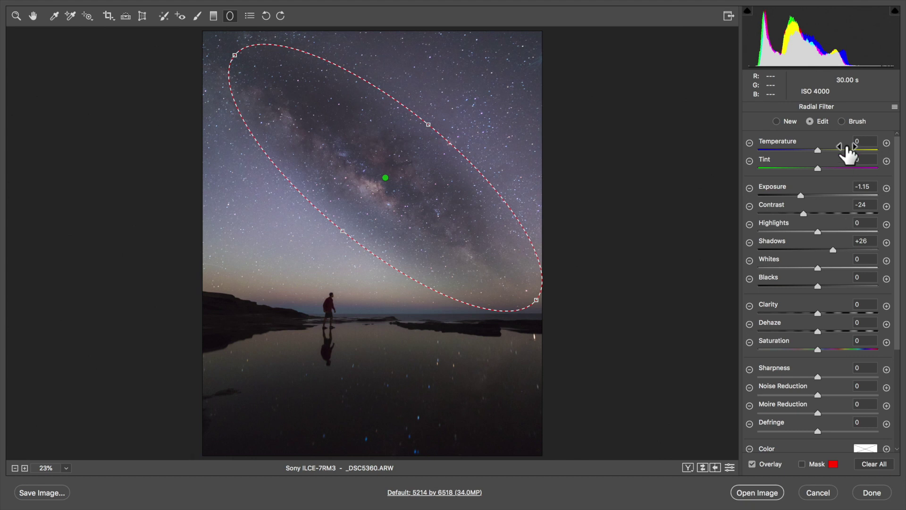
Reset the radial filter's local correction settings and set its exposure to +0.40.
left_click(894, 107)
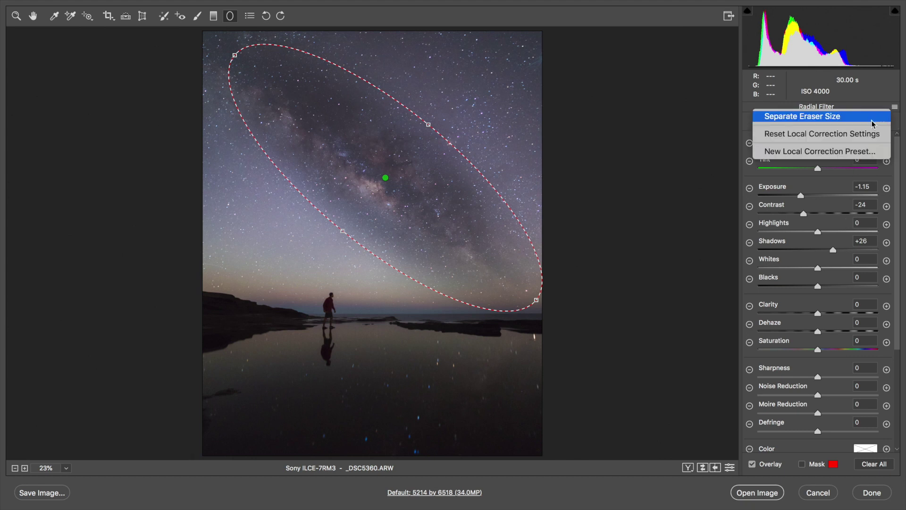
left_click(862, 134)
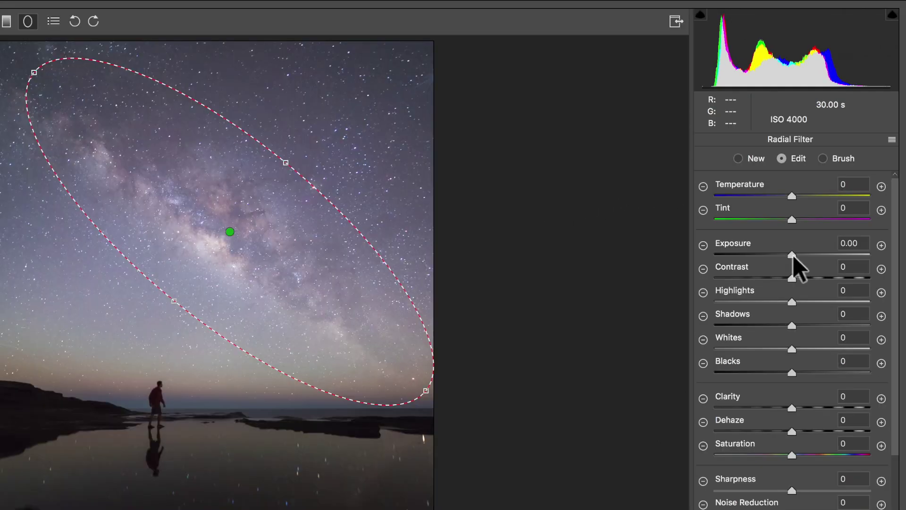
left_click_drag(793, 255, 800, 253)
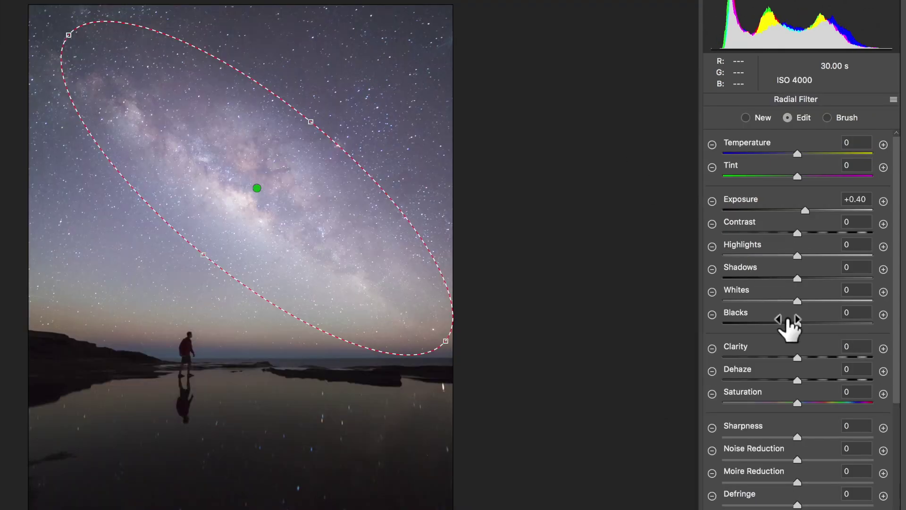
Set the Milky Way radial filter's blacks to -40, contrast to +18 and clarity to +10.
left_click_drag(795, 325, 766, 321)
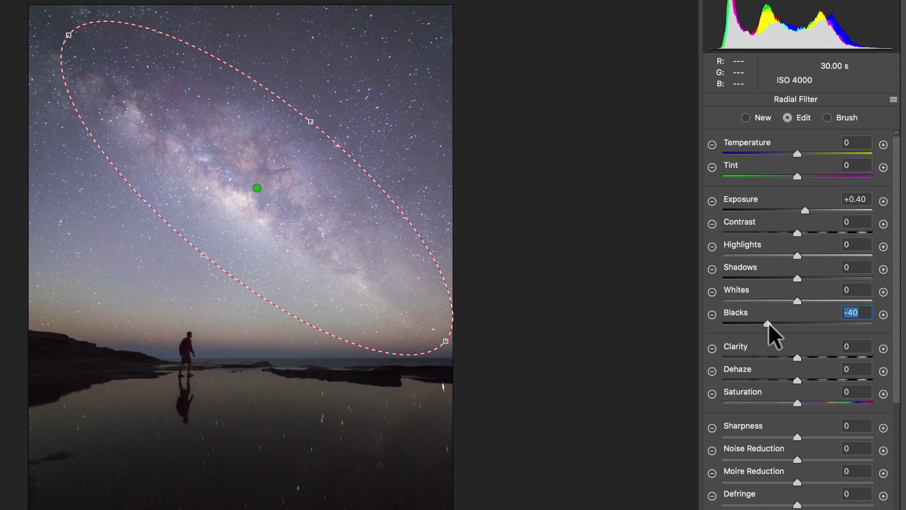
left_click(810, 232)
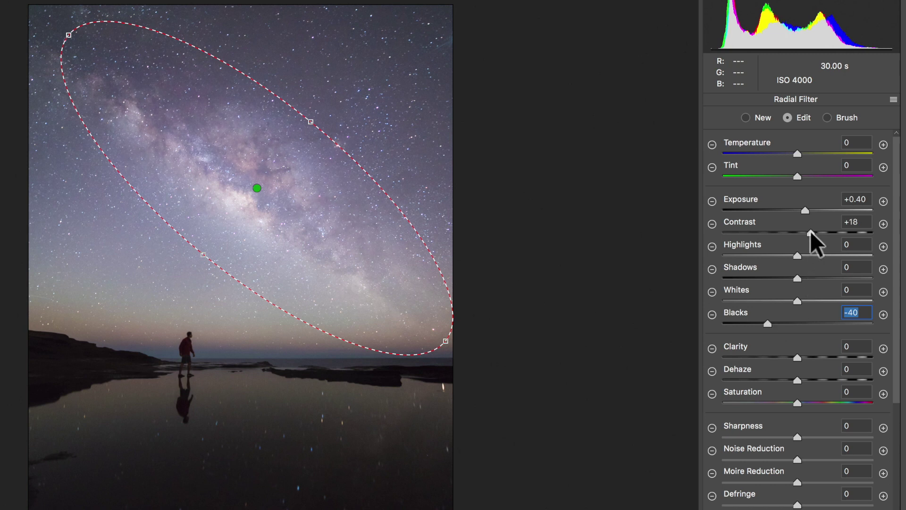
left_click(803, 357)
left_click_drag(803, 357, 803, 355)
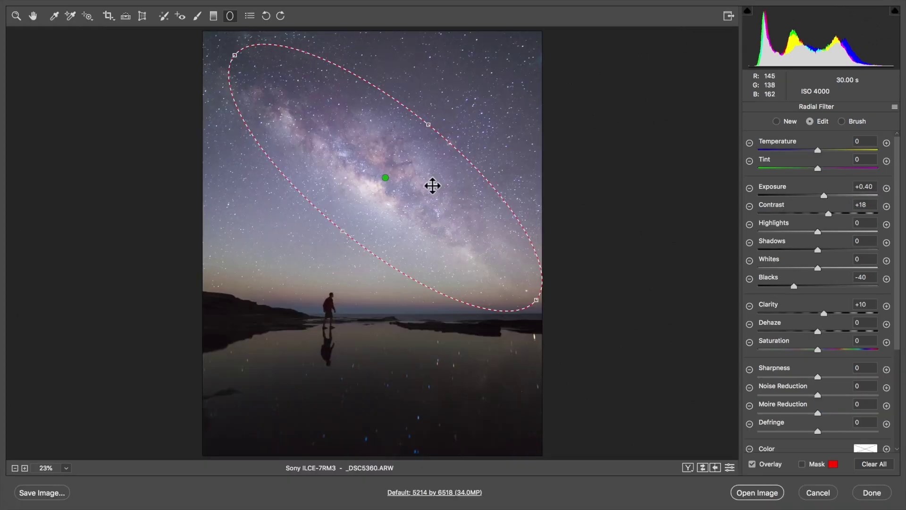
Move the radial filter off the photo to compare the sky without it, and undo the move.
left_click_drag(385, 178, 686, 116)
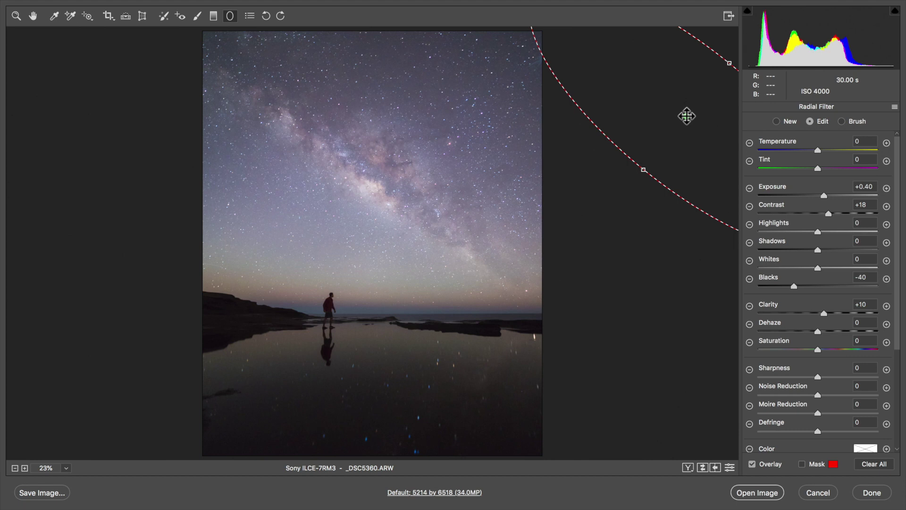
left_click_drag(686, 116, 687, 116)
key("super+z")
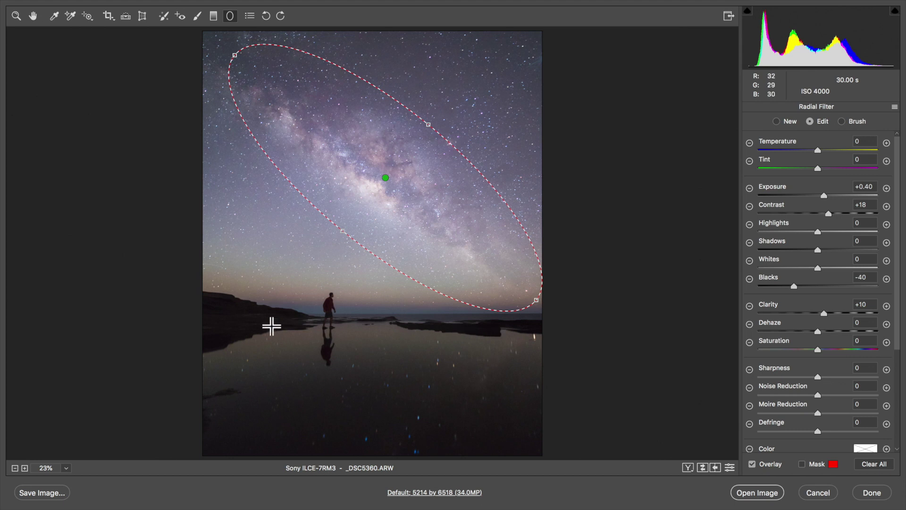
Draw a second radial filter over the dark headland beside the standing figure and reset its local correction settings.
left_click_drag(192, 320, 278, 348)
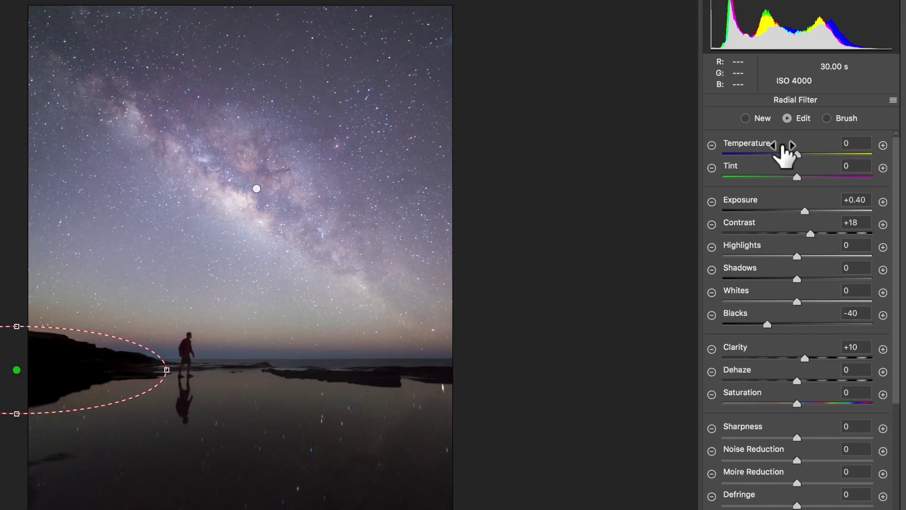
left_click(891, 100)
left_click(847, 133)
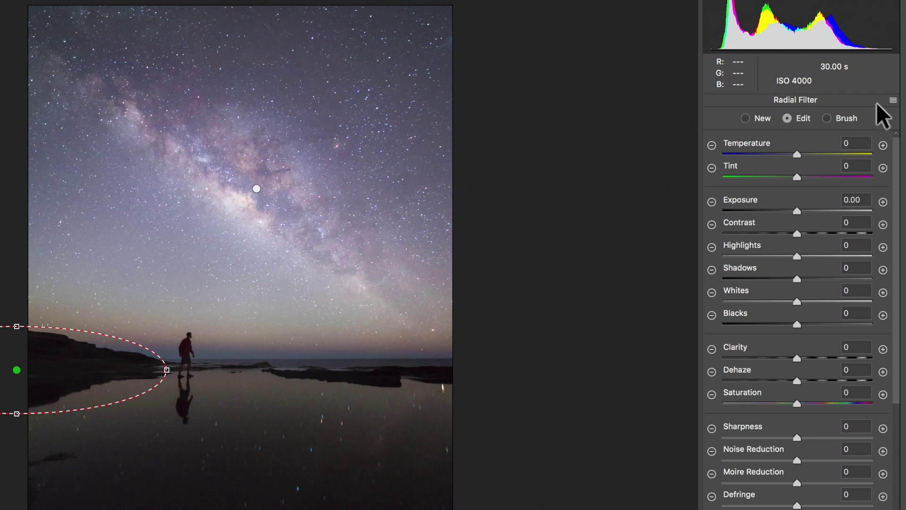
Brighten the headland with exposure +0.70, tint -5 and whites -45 in its radial filter.
left_click_drag(797, 209, 808, 209)
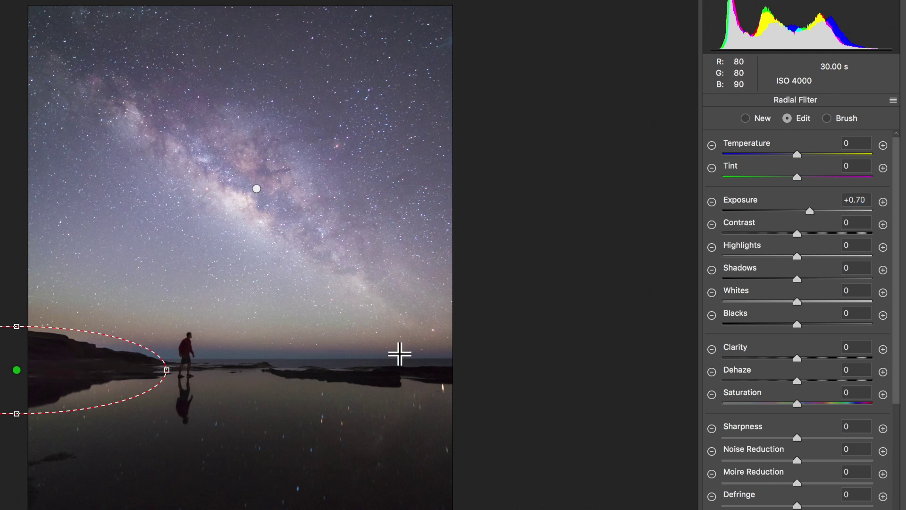
left_click_drag(796, 178, 795, 178)
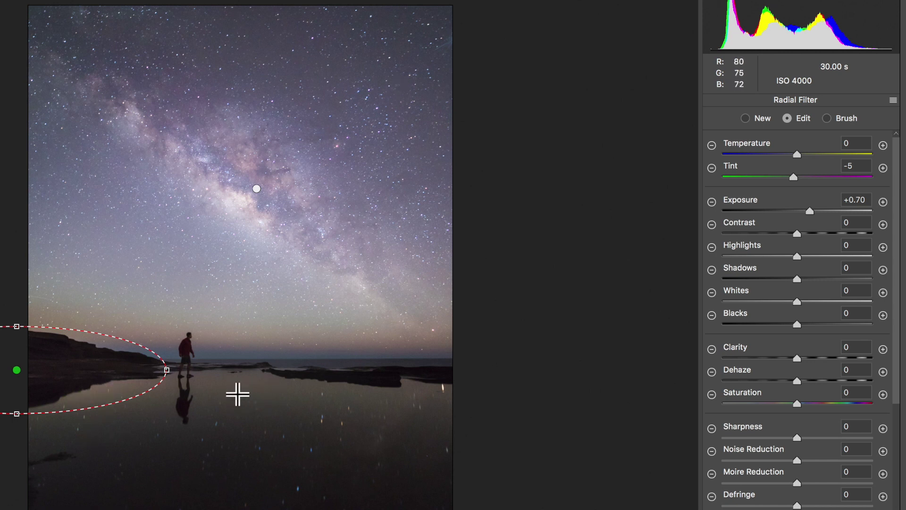
left_click_drag(797, 302, 764, 304)
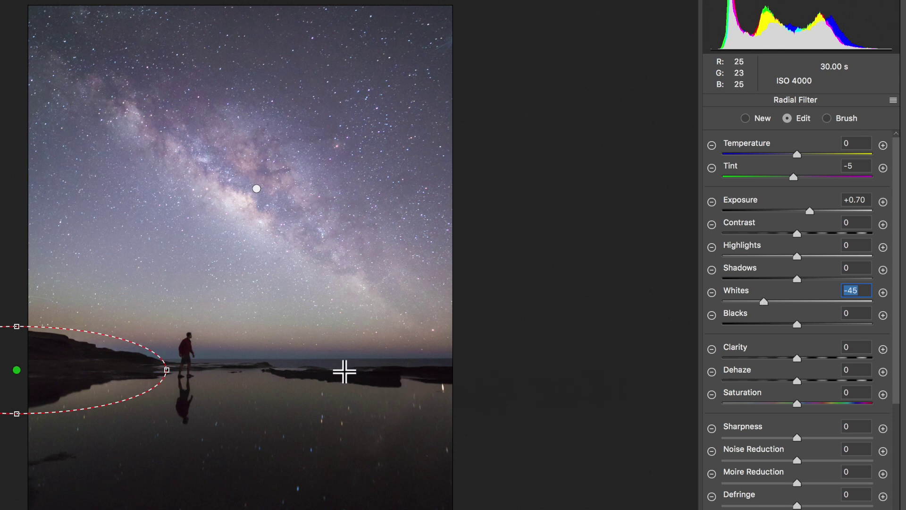
Draw a flat, wide radial filter over the low rocks on the far shoreline and reset its local correction settings.
left_click_drag(336, 371, 433, 387)
left_click_drag(335, 374, 350, 372)
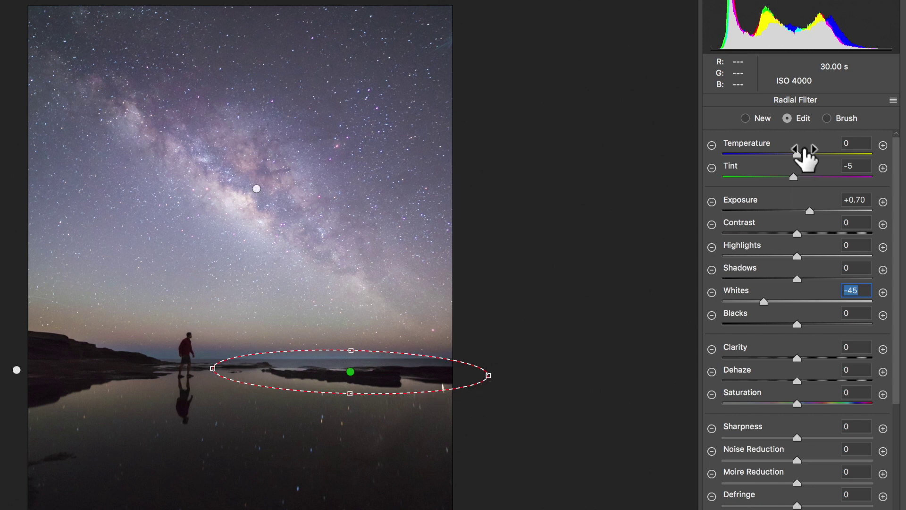
left_click(892, 100)
left_click(824, 132)
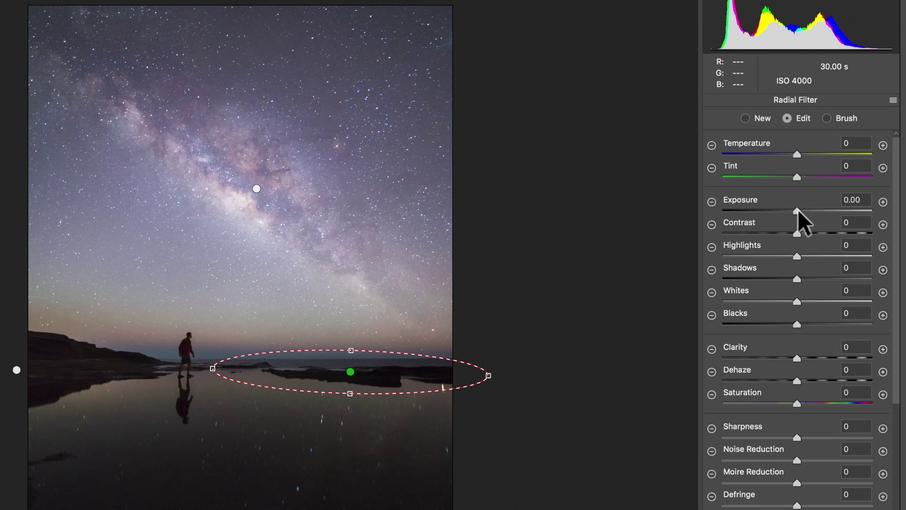
Set the shoreline rocks' radial filter to exposure +0.55, shadows +34, tint -8 and whites -50, and leave the filter tool.
left_click_drag(798, 212, 807, 212)
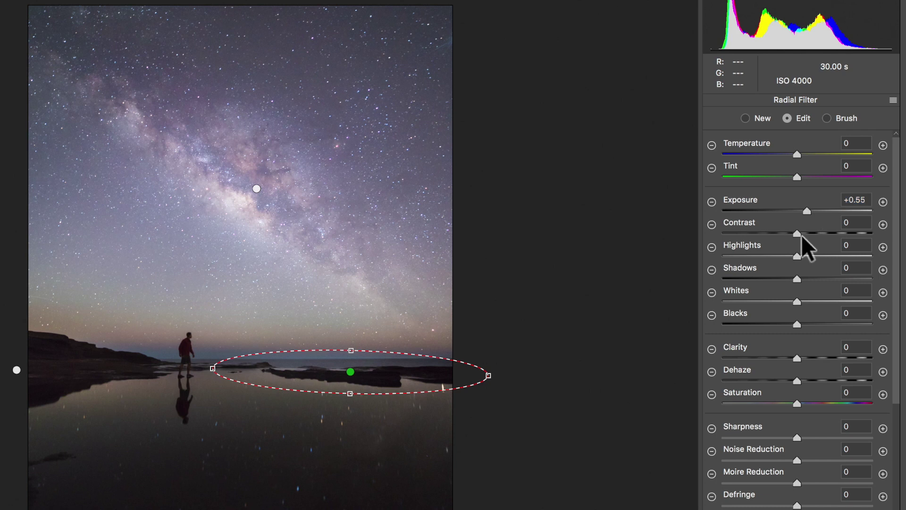
left_click_drag(797, 279, 823, 278)
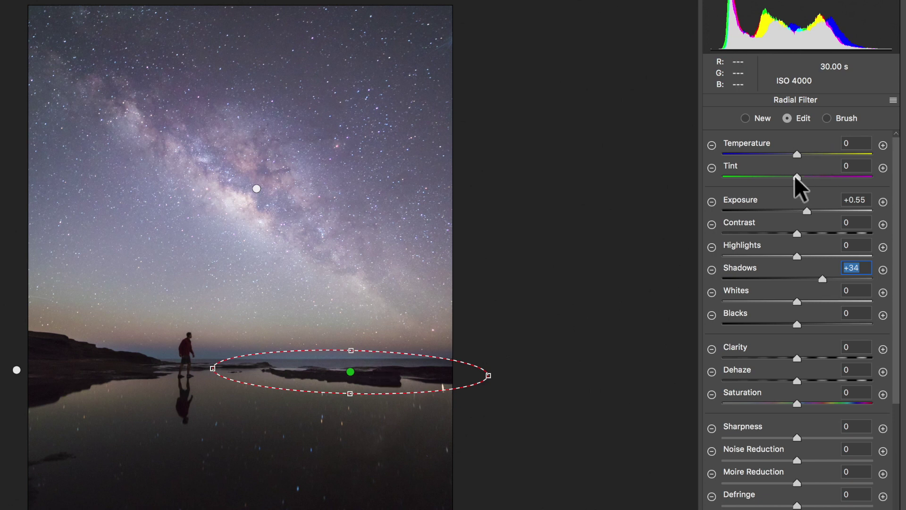
left_click_drag(798, 178, 793, 179)
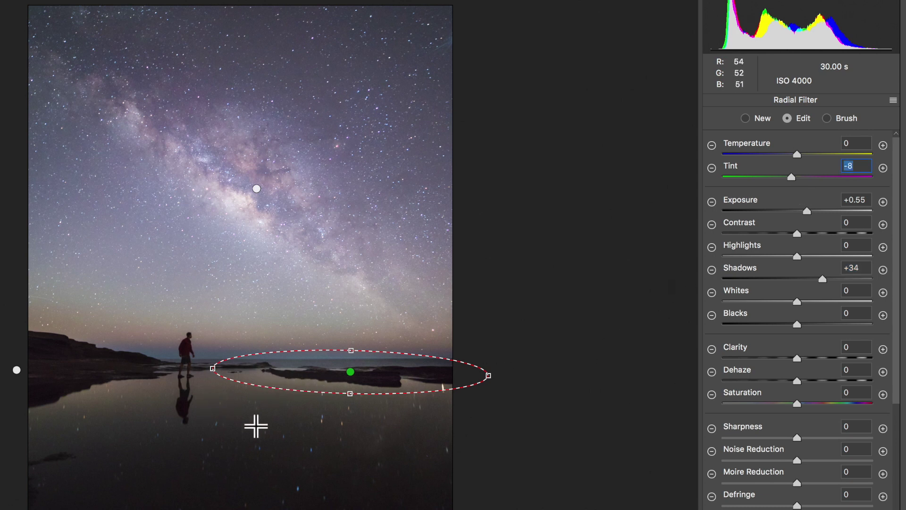
left_click_drag(797, 302, 760, 304)
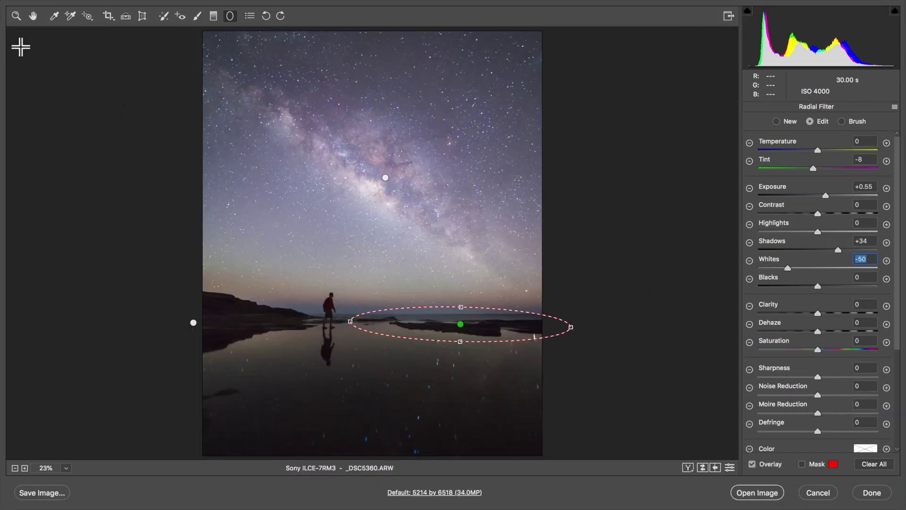
left_click(16, 16)
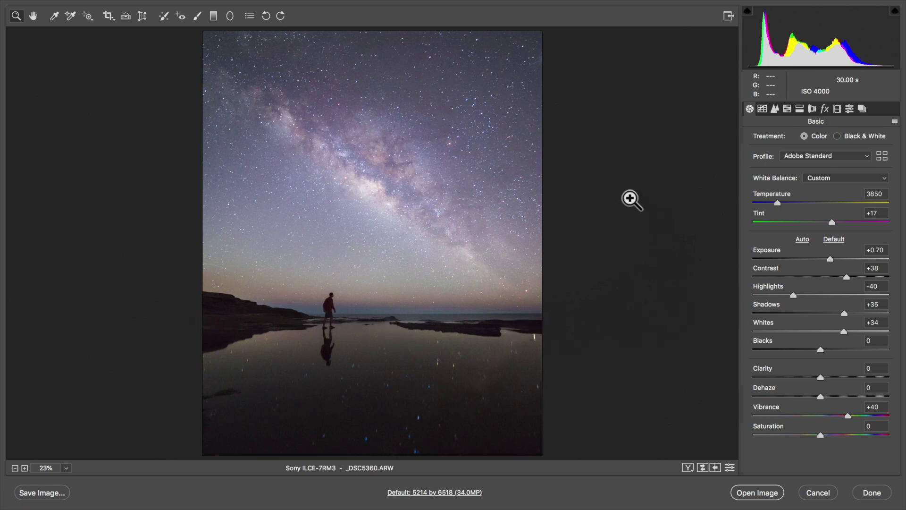
Draw a diagonal graduated filter from the photo's lower-right corner up to the horizon and reset its local correction settings.
left_click(213, 17)
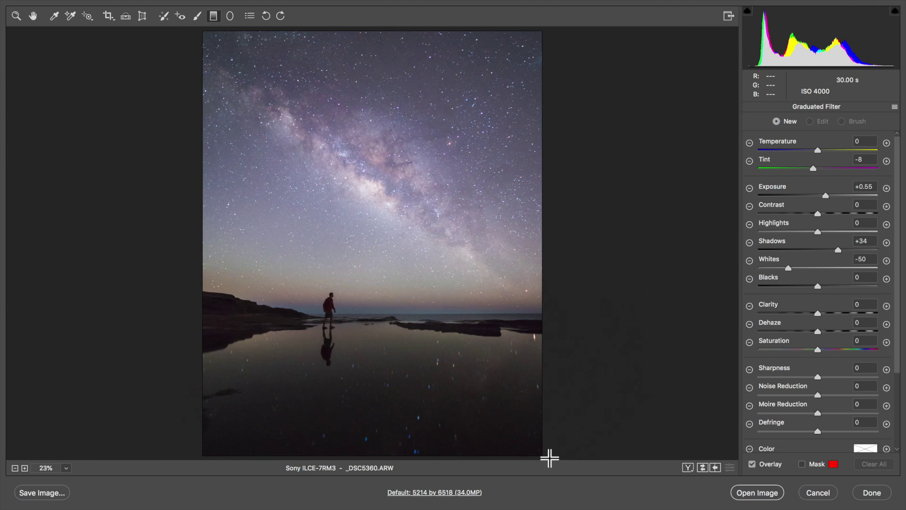
left_click_drag(550, 457, 452, 325)
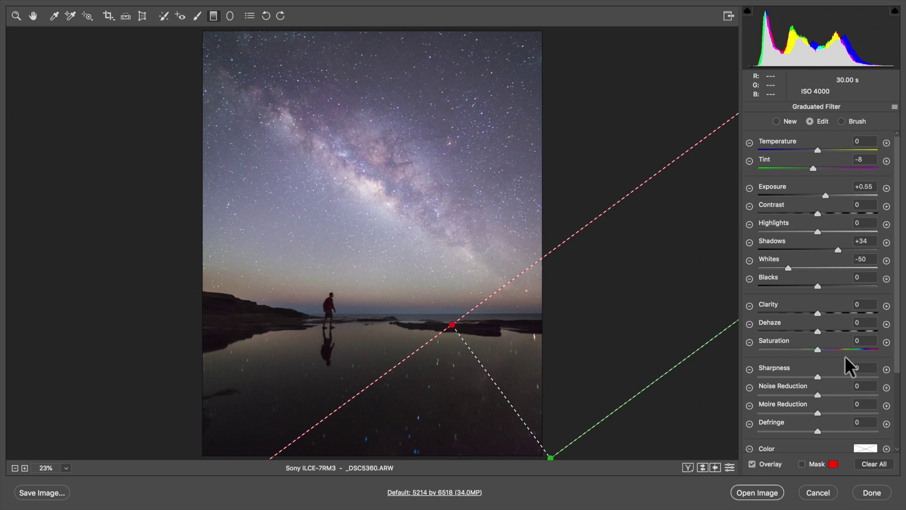
left_click(894, 107)
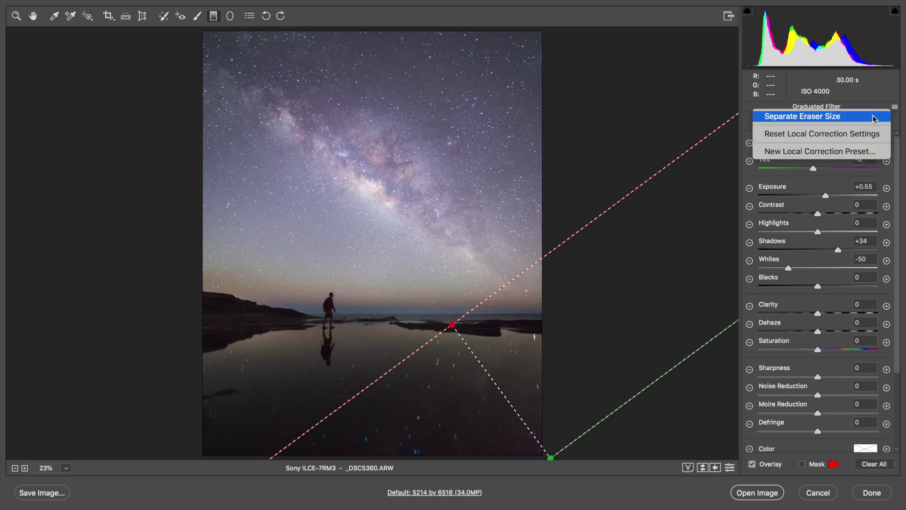
left_click(850, 134)
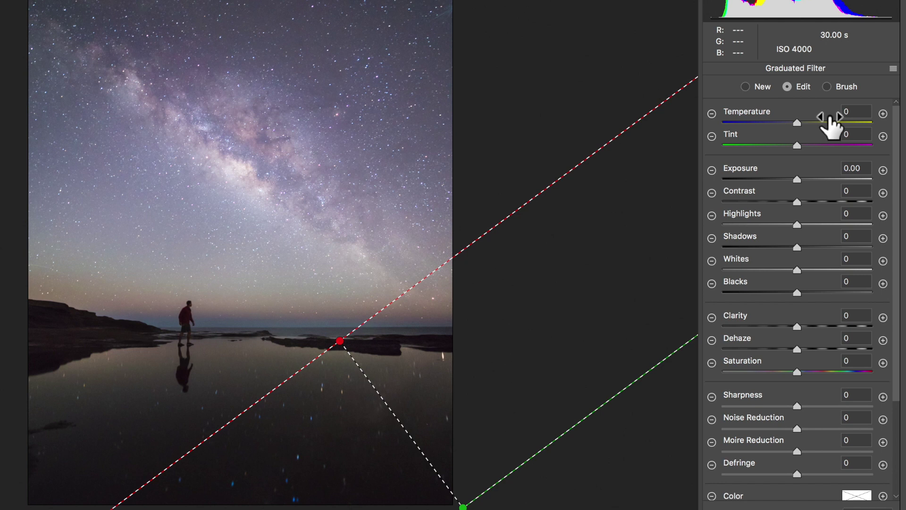
Set the graduated filter's temperature to -8, exposure to -0.60 and contrast to -17.
left_click_drag(796, 122, 790, 121)
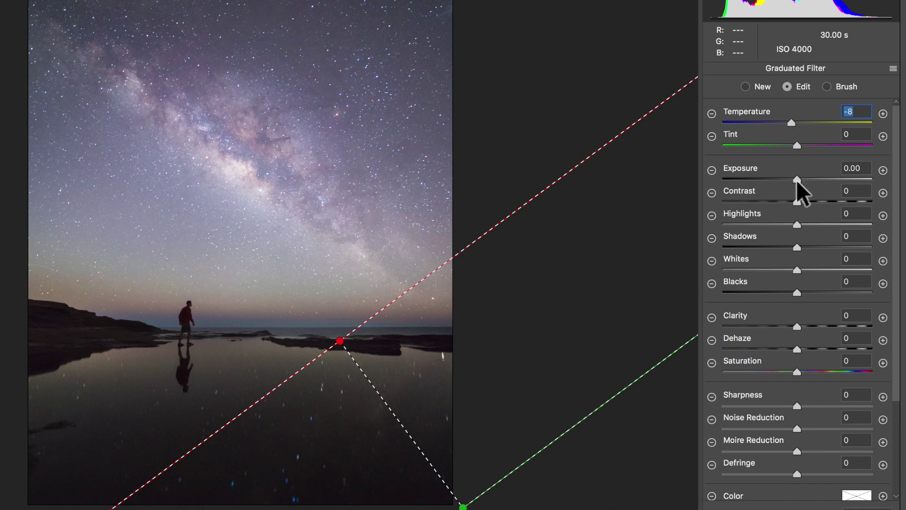
left_click_drag(797, 180, 784, 202)
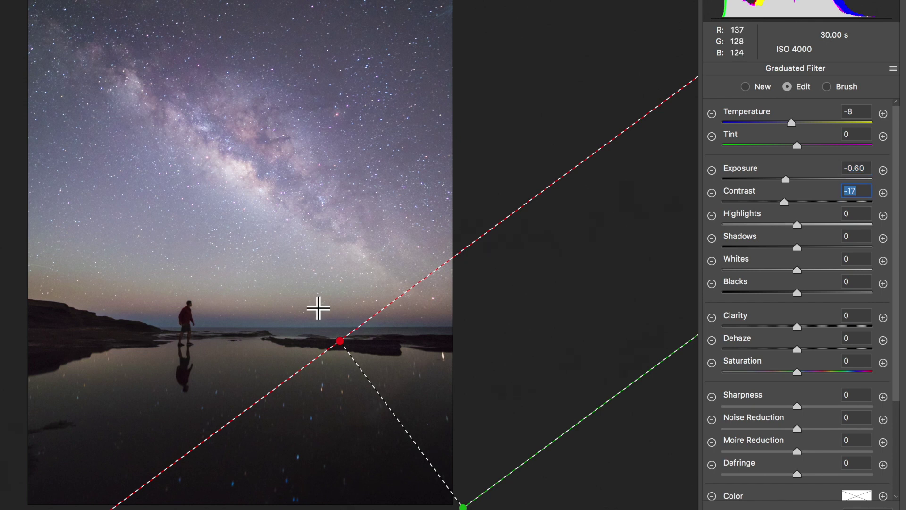
Add a matching graduated filter from the photo's lower-left corner up to the waterline near the figure and leave the filter tool.
left_click_drag(24, 506, 161, 352)
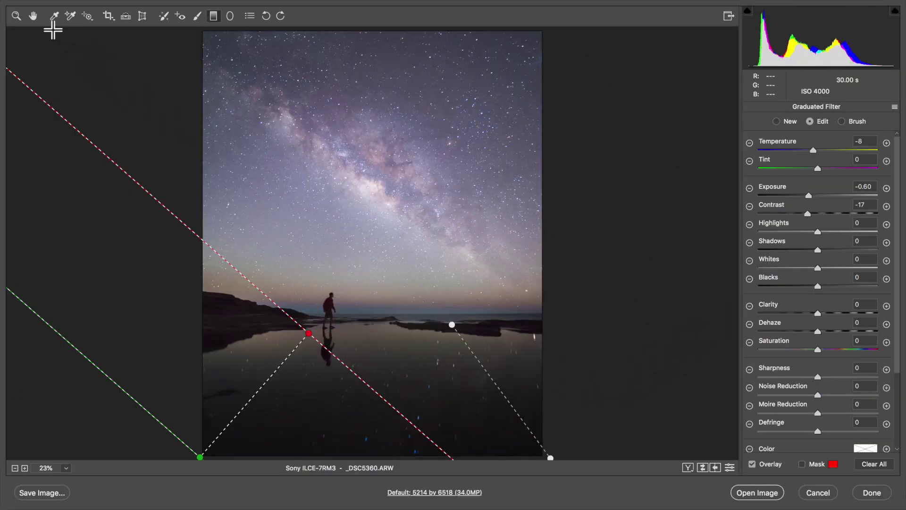
left_click(16, 15)
key("super+minus")
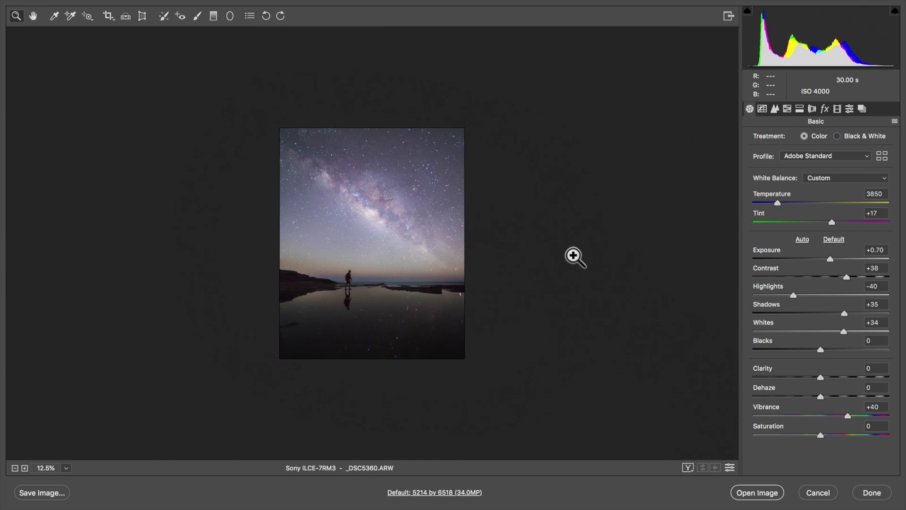
Open the edited raw photo in Photoshop and bring up the Nik Collection Selective Tool.
left_click(765, 493)
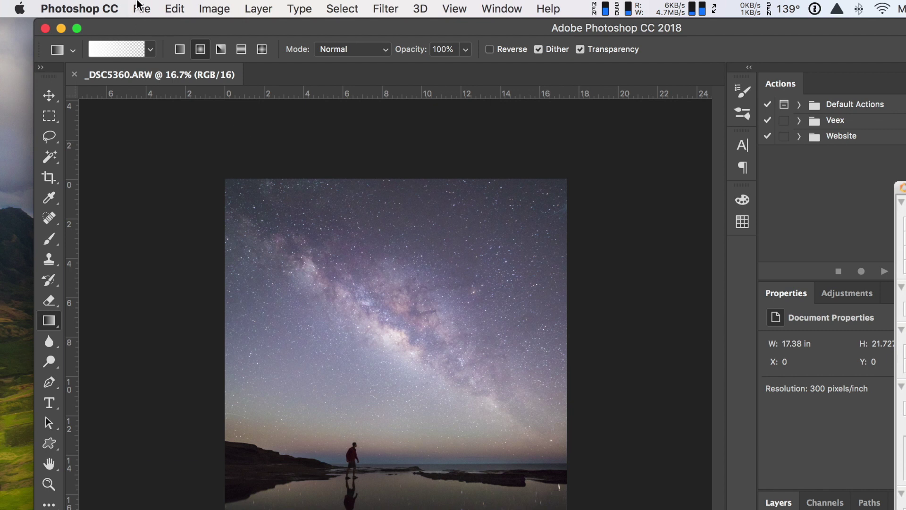
left_click(138, 5)
mouse_move(235, 357)
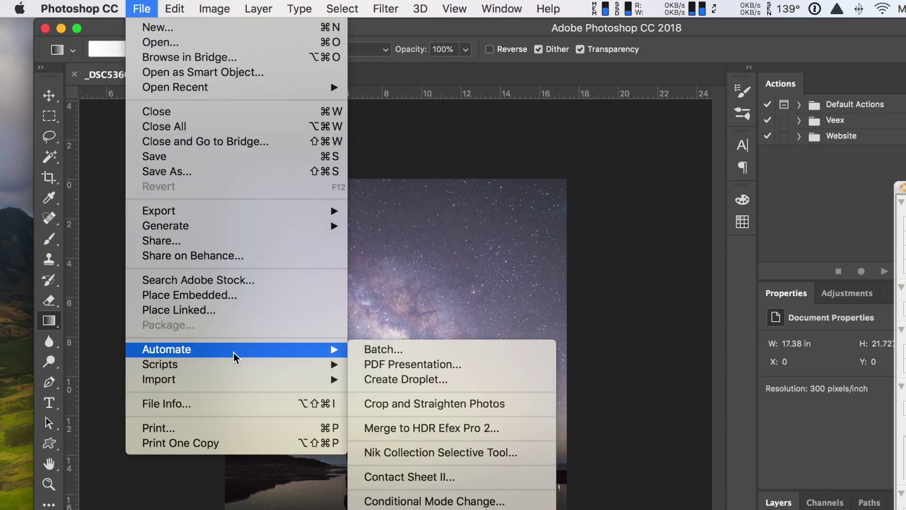
left_click(460, 453)
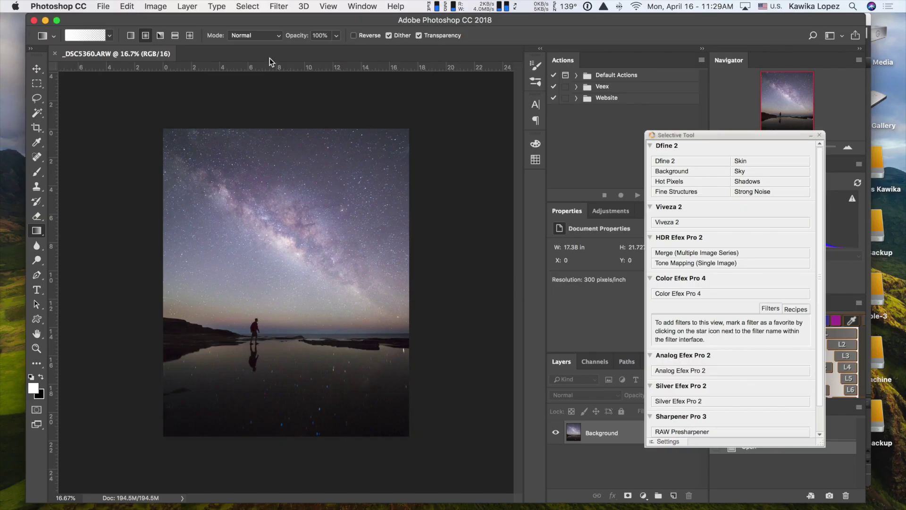
left_click(279, 8)
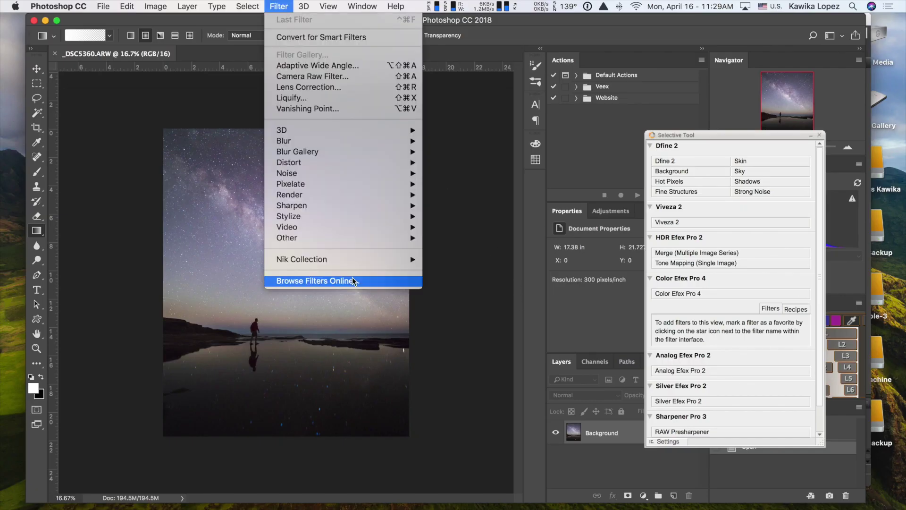
mouse_move(373, 264)
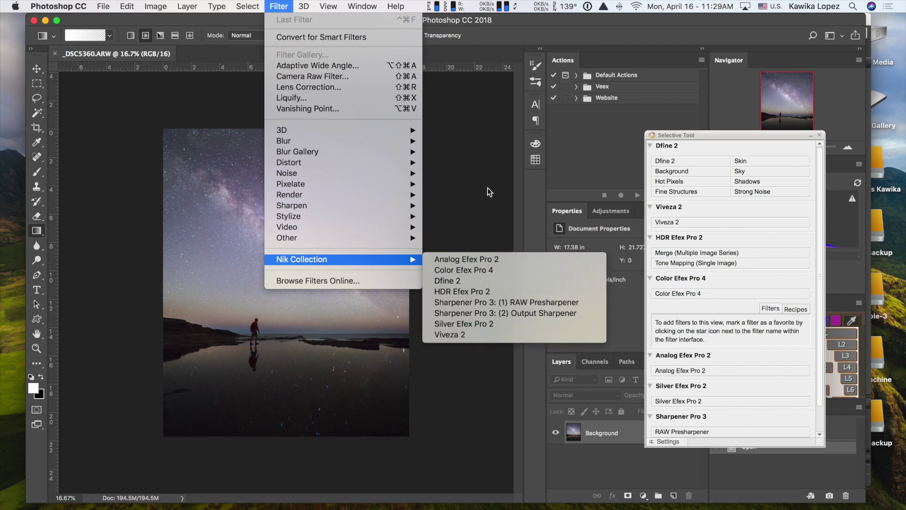
left_click(486, 199)
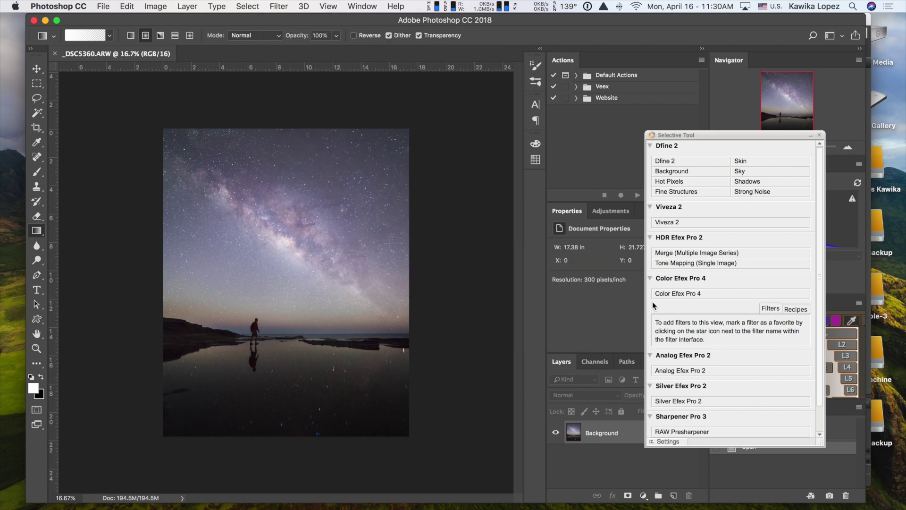
Launch Color Efex Pro 4 for the photo and remove the preloaded Classical Soft Focus filter.
left_click(706, 293)
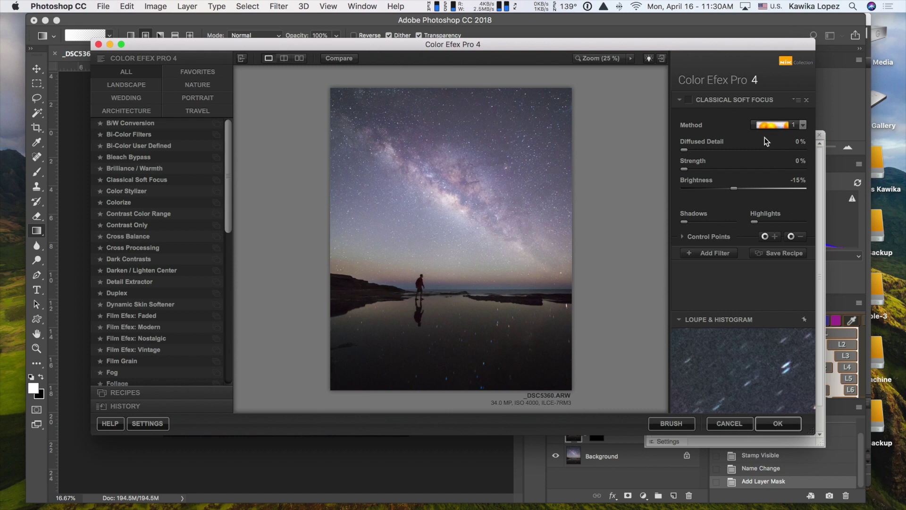
left_click(807, 102)
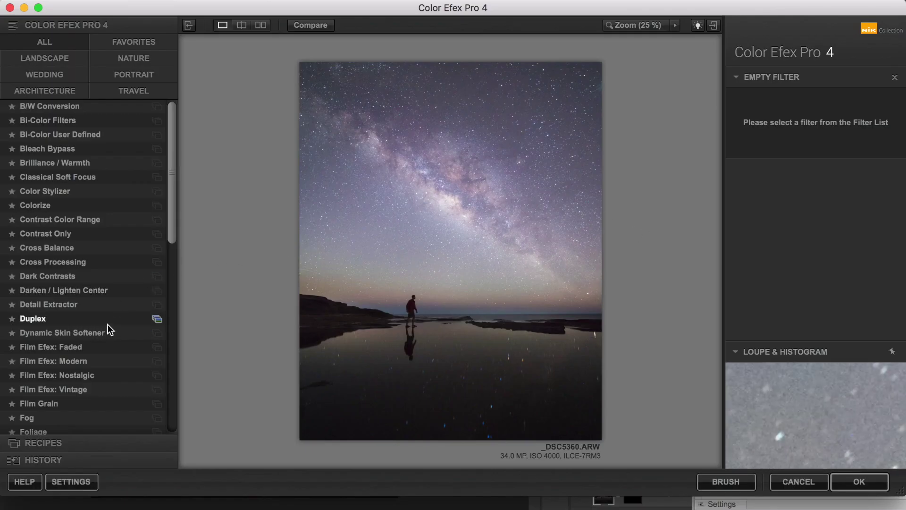
Find the Pro Contrast filter in the full filter list and apply it to the photo.
scroll(99, 350, "down", 15)
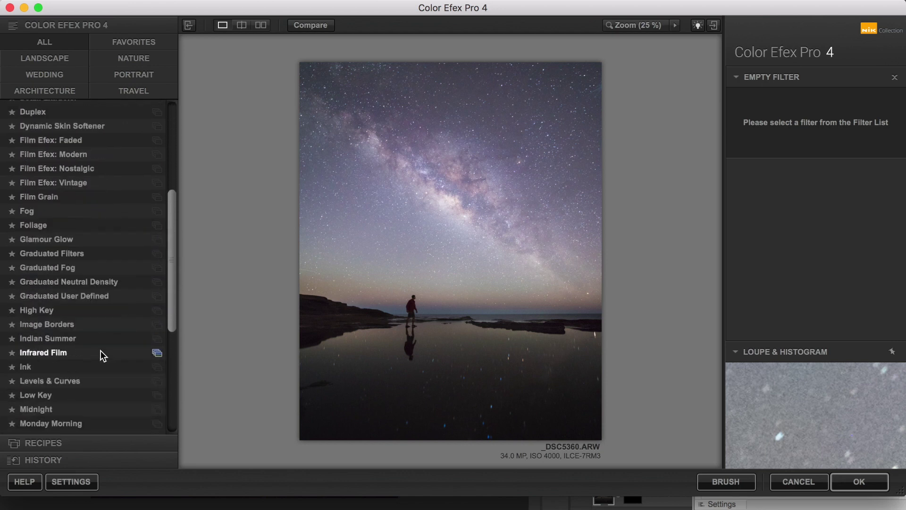
scroll(101, 350, "down", 4)
left_click(66, 286)
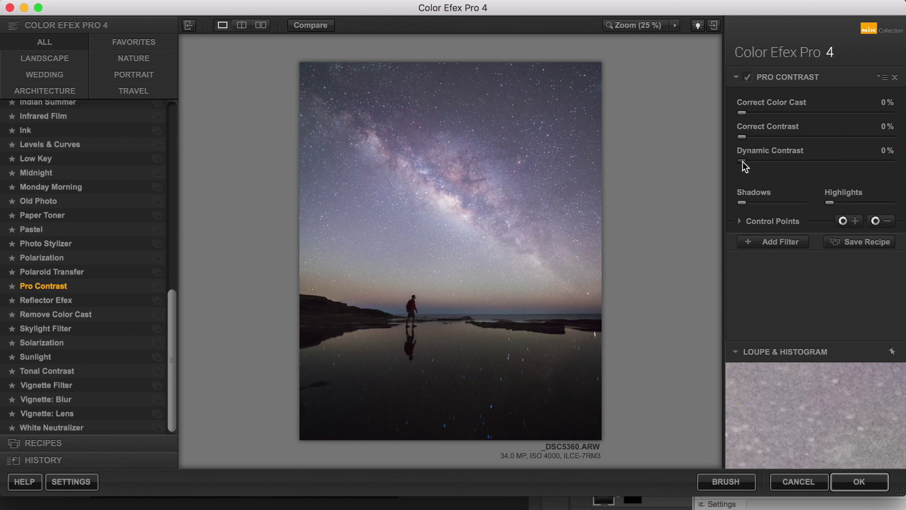
Set the Pro Contrast filter's Dynamic Contrast to 20%, trying stronger amounts up to 100% on the way.
left_click_drag(743, 161, 781, 161)
left_click(887, 160)
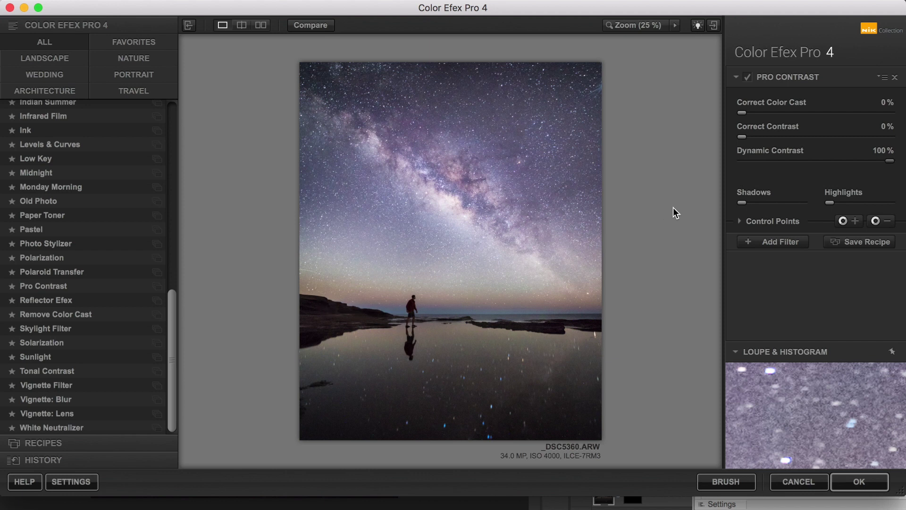
left_click(761, 161)
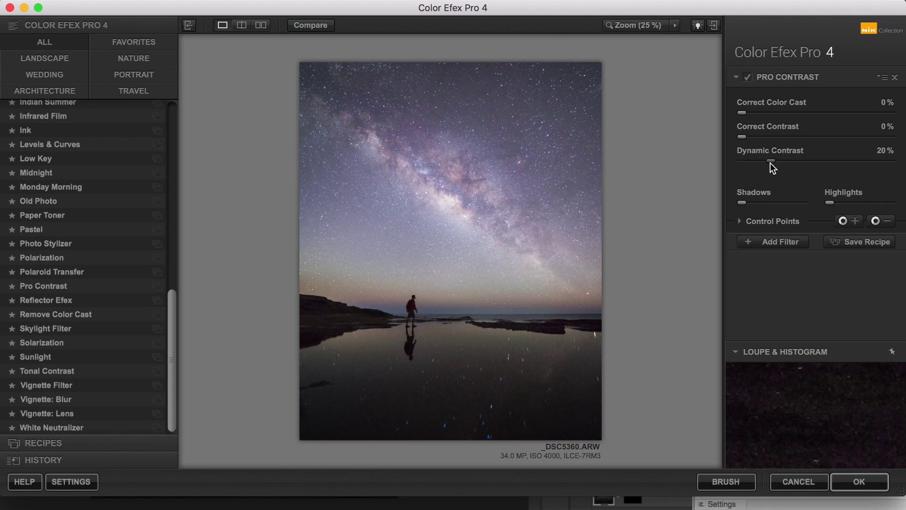
Add the Contrast Color Range filter on top of the Pro Contrast filter.
left_click(787, 245)
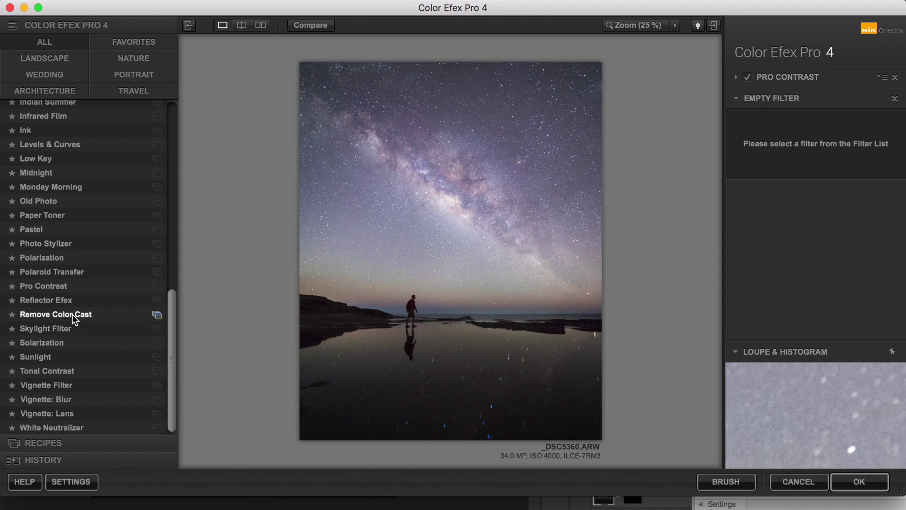
scroll(72, 314, "up", 5)
scroll(74, 316, "up", 8)
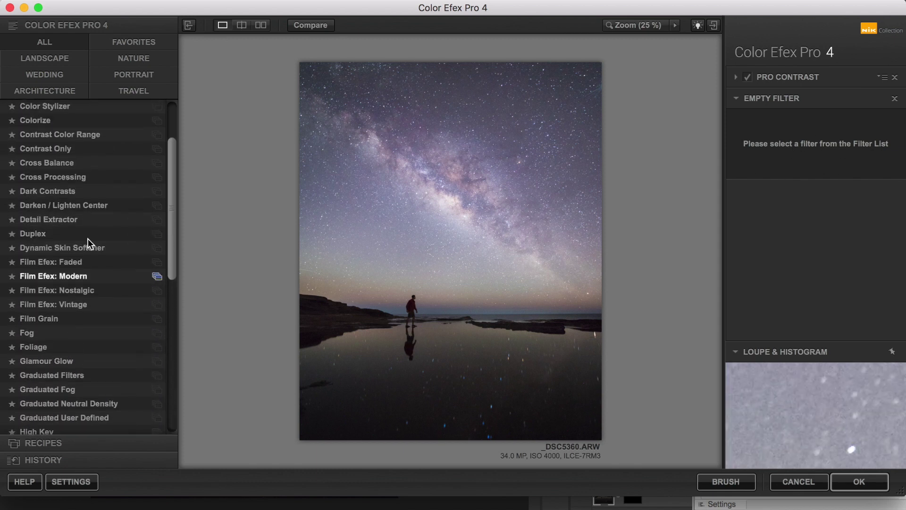
left_click(61, 136)
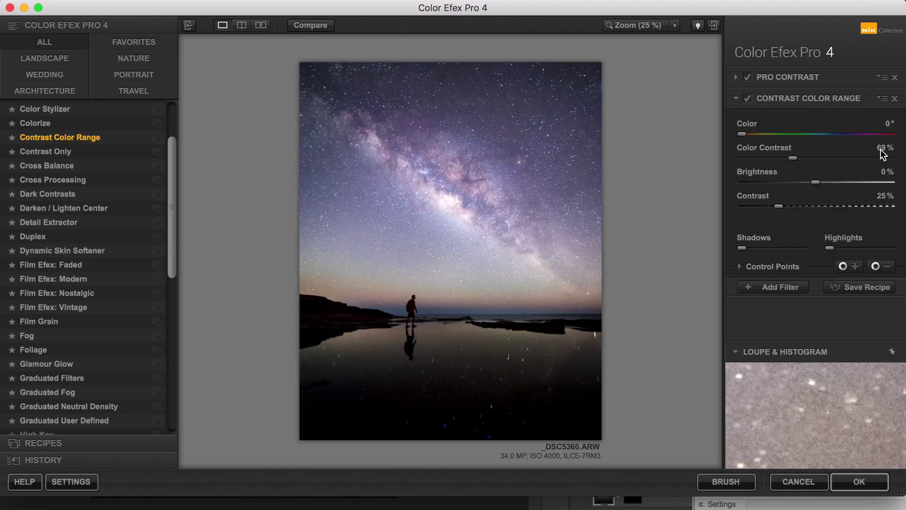
Set the Contrast Color Range filter's Contrast to 0% and its Color Contrast to 26%.
left_click(883, 149)
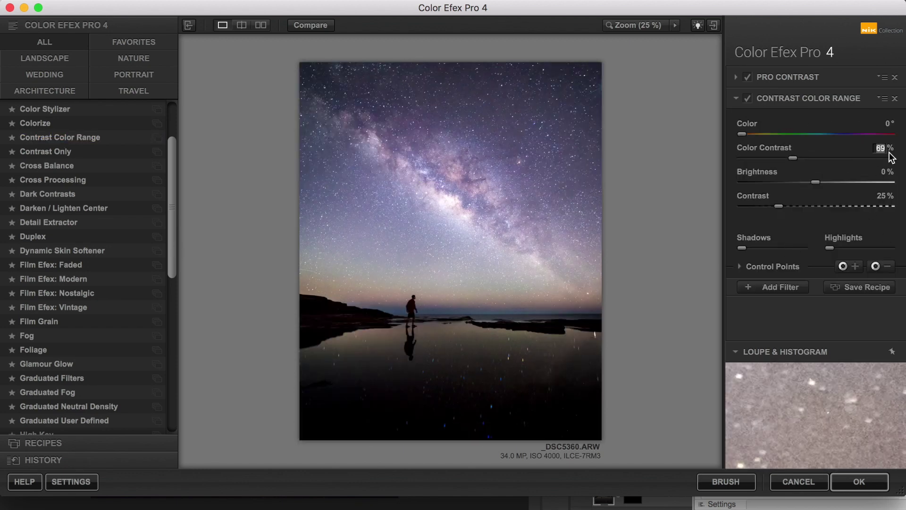
type("0")
left_click(876, 194)
type("0")
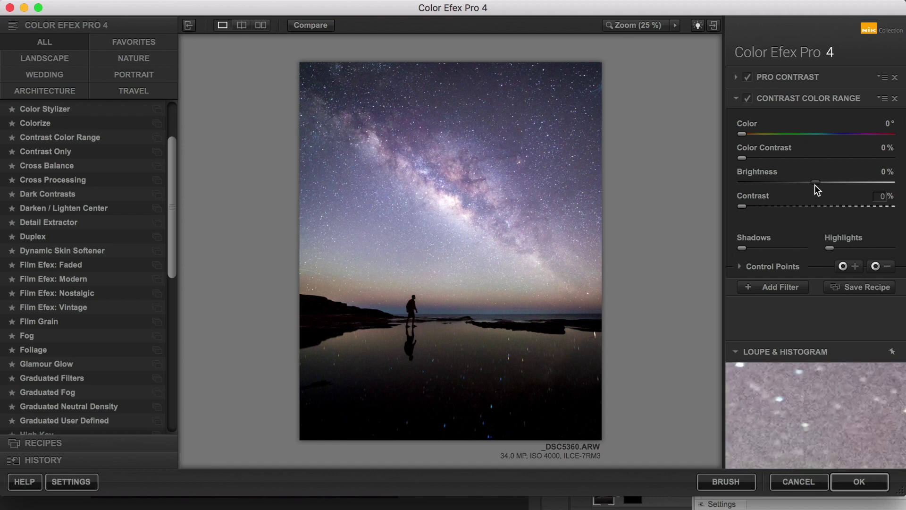
key("Return")
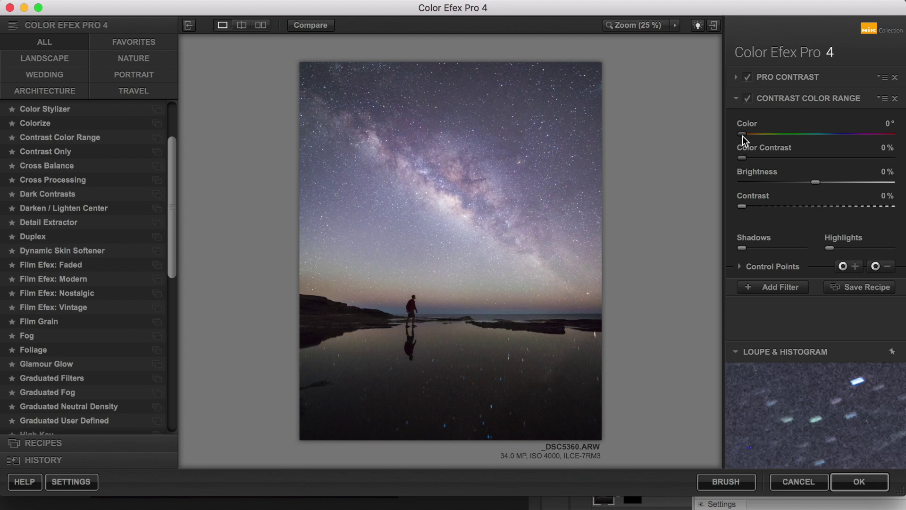
left_click_drag(742, 158, 845, 171)
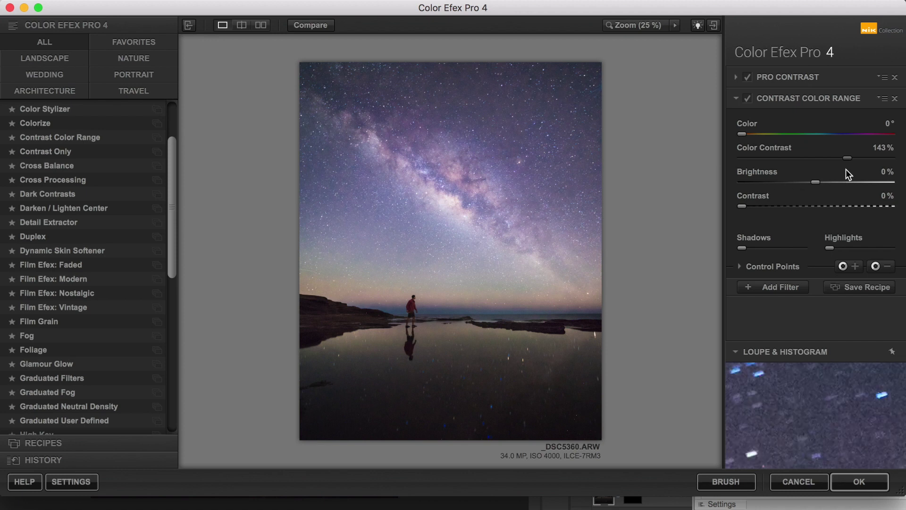
left_click_drag(848, 160, 760, 167)
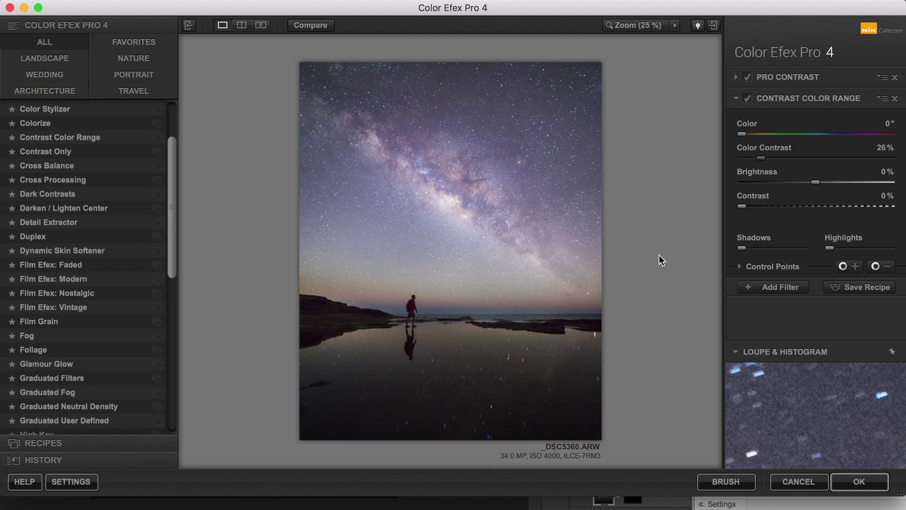
Add the Contrast Only filter to the stack and set its Contrast Only amount to 0%.
left_click(780, 289)
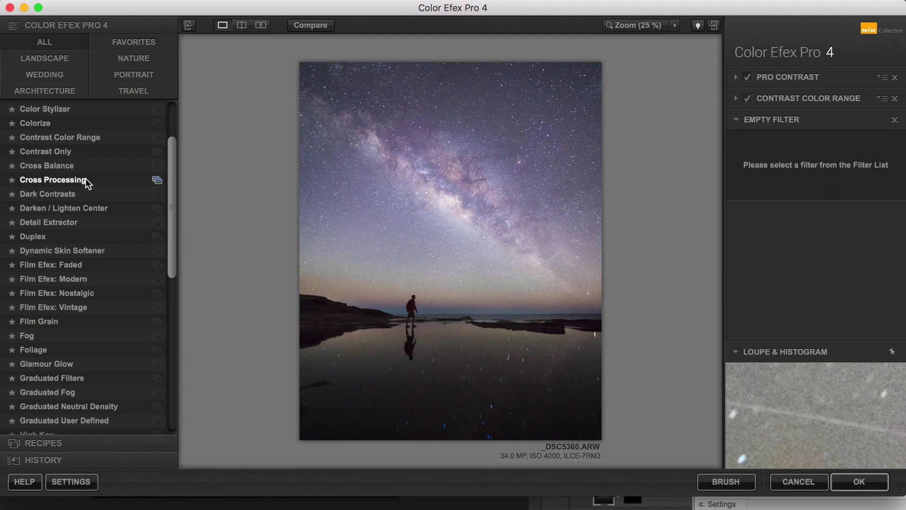
left_click(51, 153)
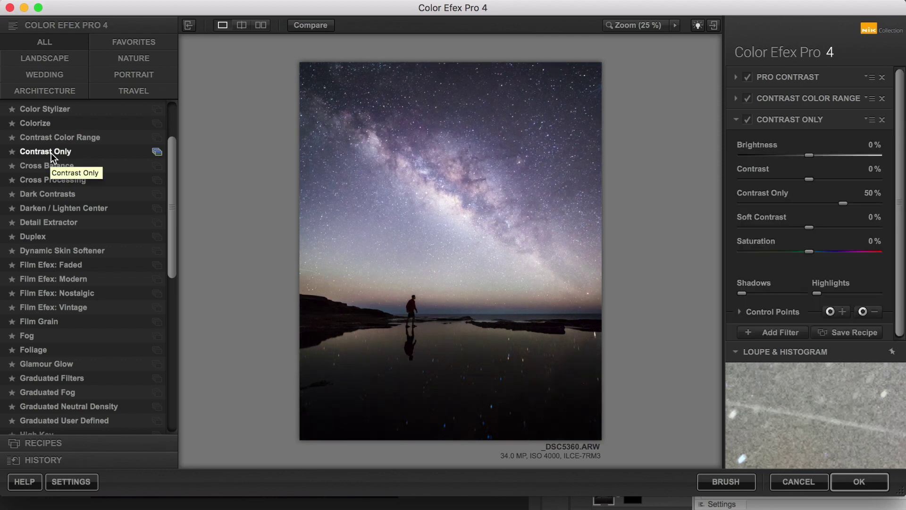
left_click(867, 194)
type("0")
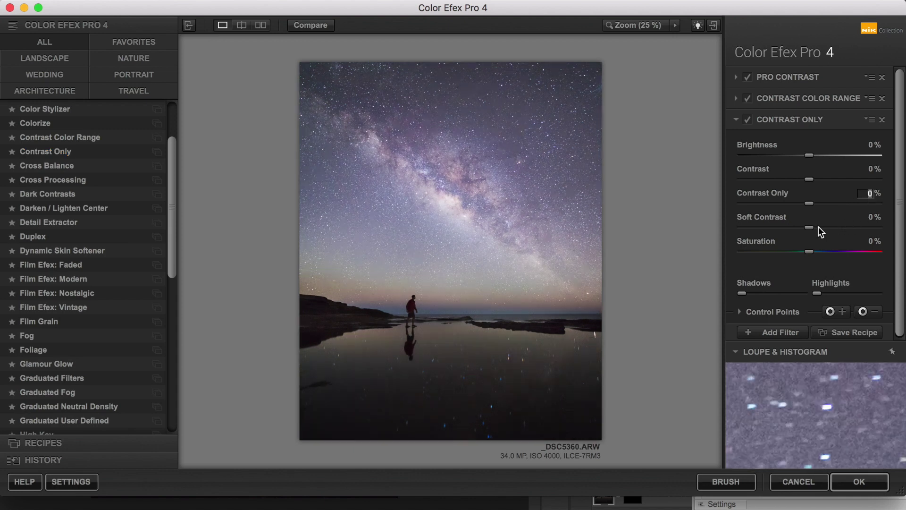
Adjust the Contrast Only filter to Soft Contrast 30%, Contrast Only -10%, Brightness 3% and Saturation 10%.
left_click_drag(808, 229, 830, 231)
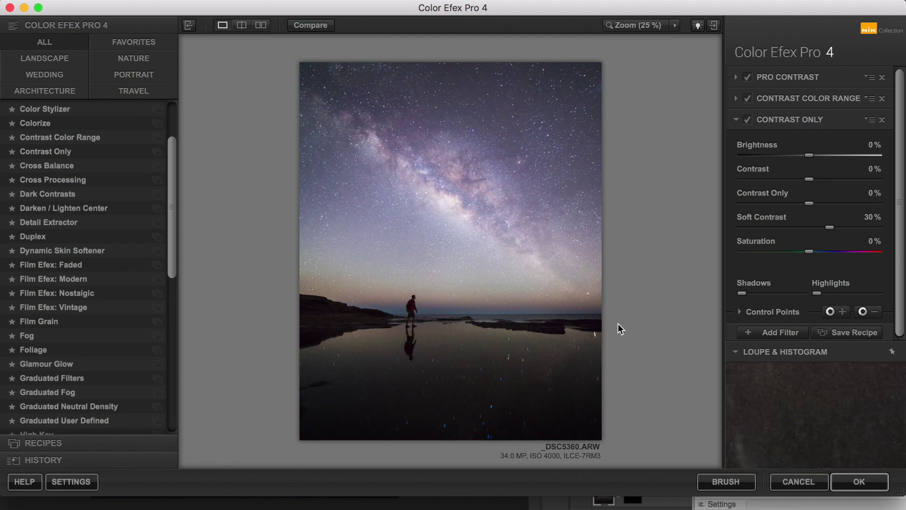
left_click_drag(809, 204, 801, 206)
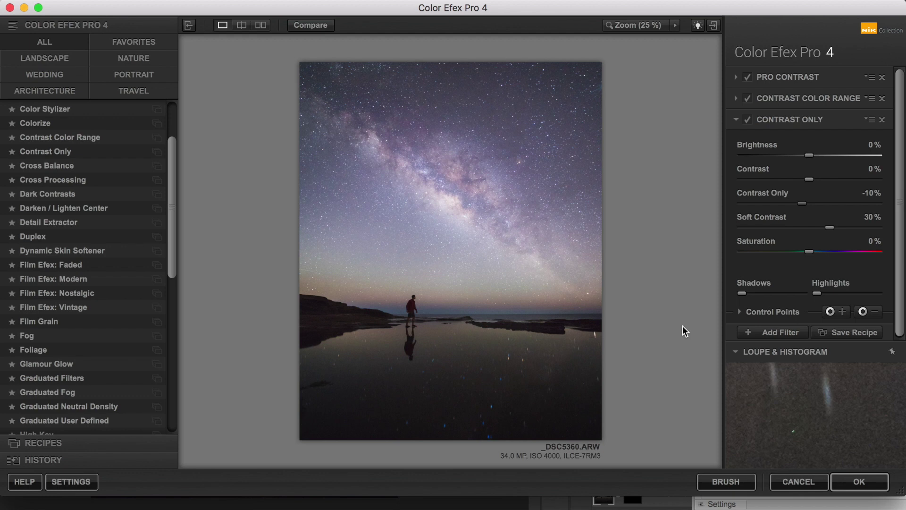
left_click_drag(809, 157, 810, 158)
left_click_drag(807, 252, 817, 251)
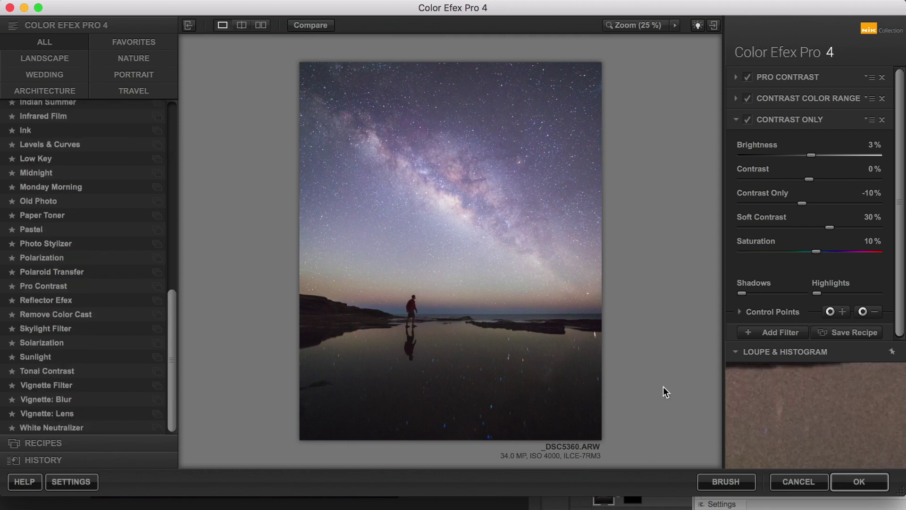
Add a Skylight Filter at 10% strength and apply the whole filter stack to the photo in Photoshop.
left_click(776, 333)
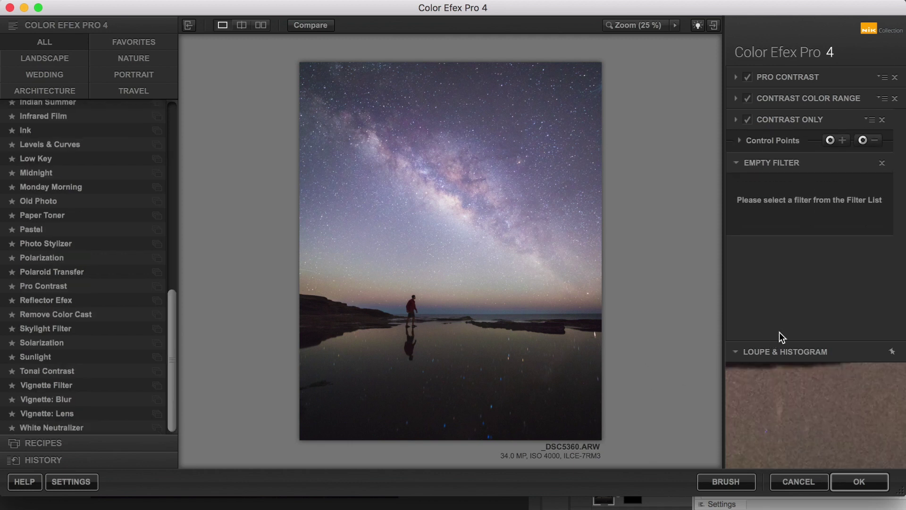
left_click(44, 331)
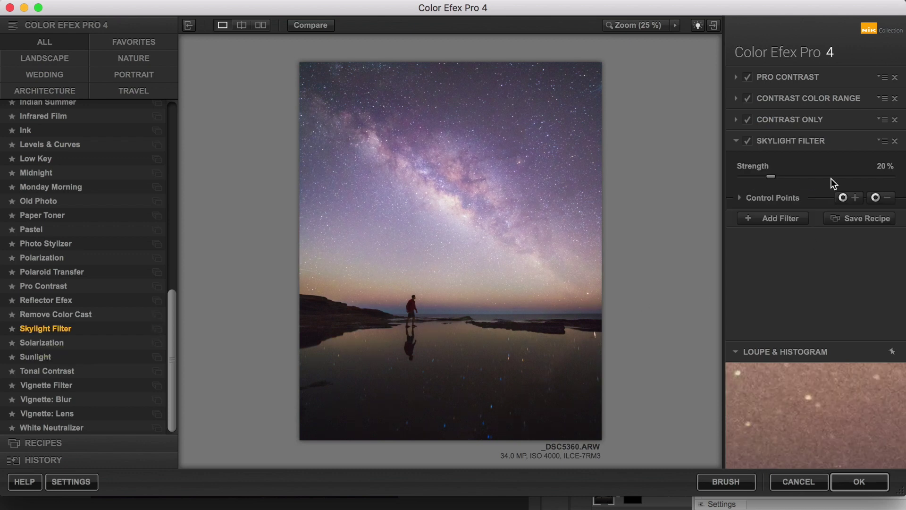
left_click(881, 168)
type("10")
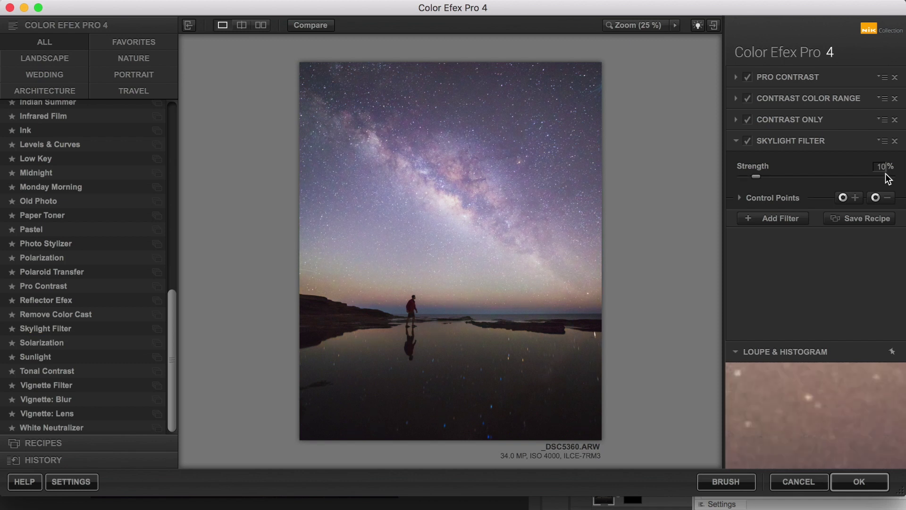
key("Return")
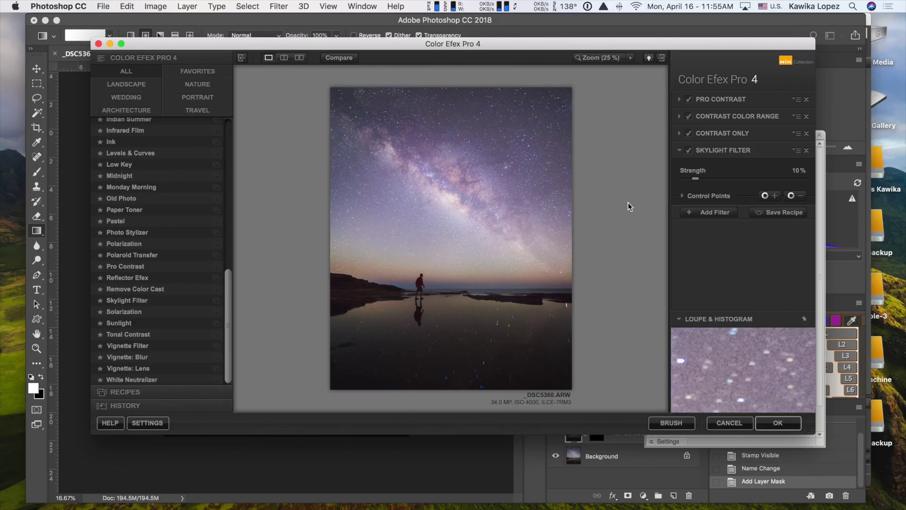
left_click(778, 424)
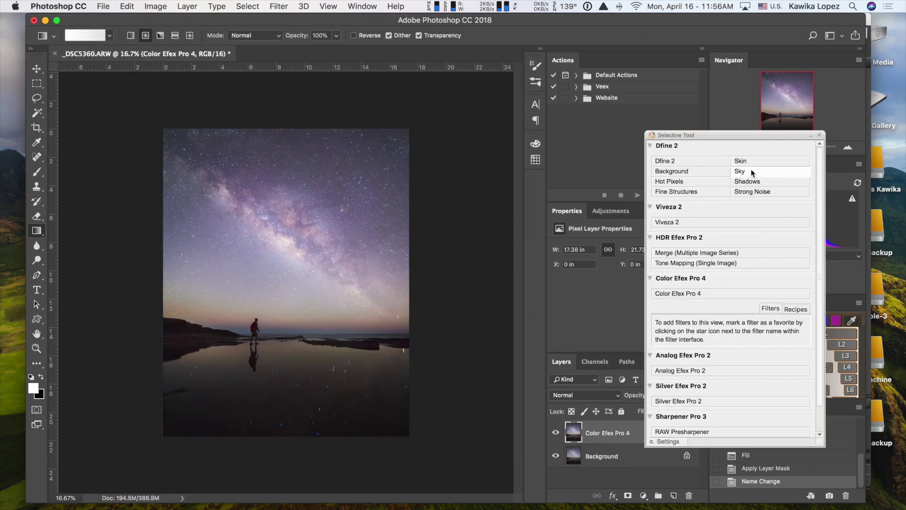
Close the Nik Selective Tool and float the Lumenzia panel out of its dock, near the other panels.
left_click(819, 136)
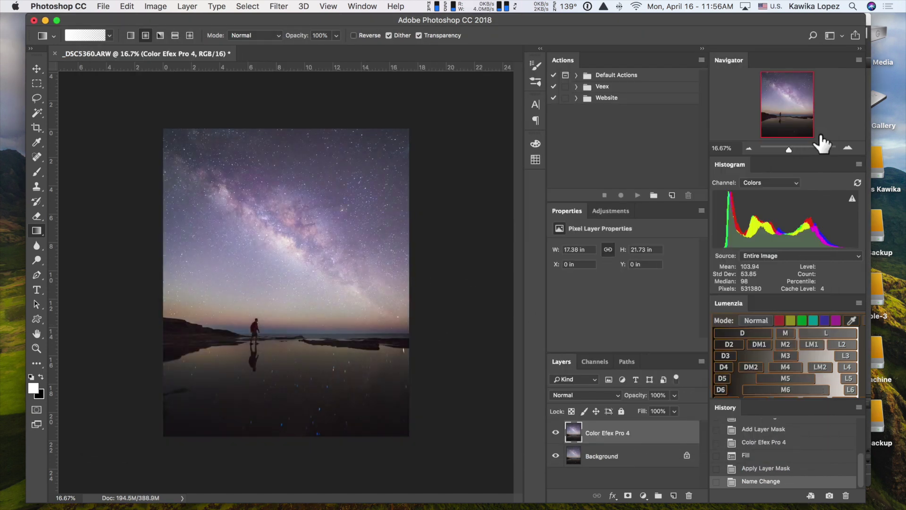
left_click_drag(504, 20, 518, 20)
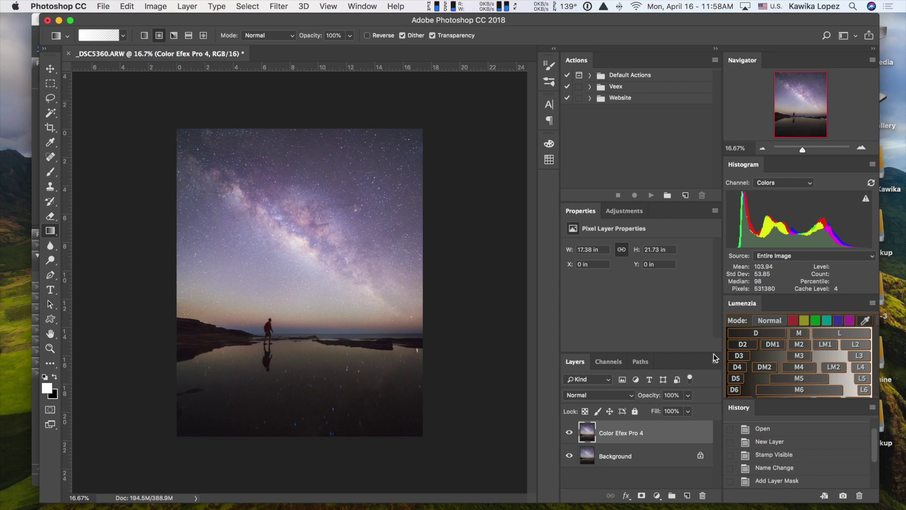
left_click_drag(743, 304, 504, 246)
left_click_drag(527, 235, 634, 136)
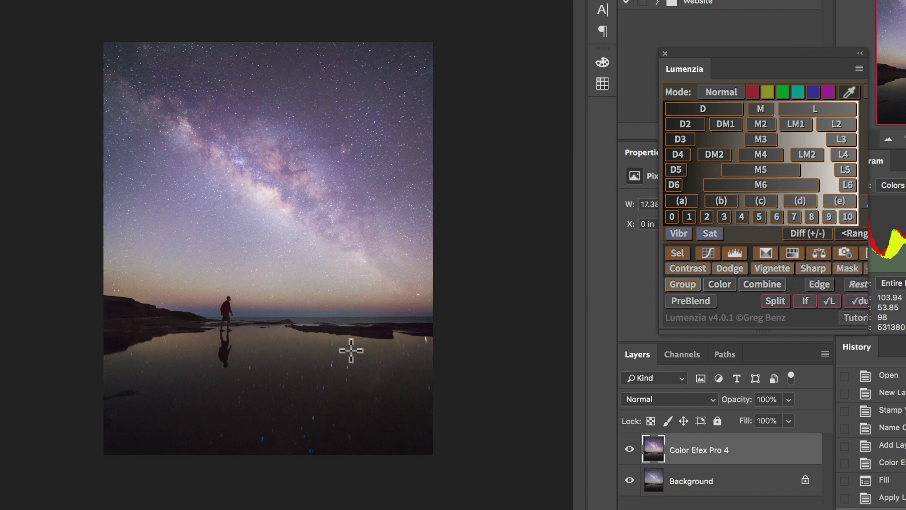
Compare Lumenzia's D5, D4 and D3 dark mask previews and create a Curves adjustment layer with the D4 mask.
left_click(677, 170)
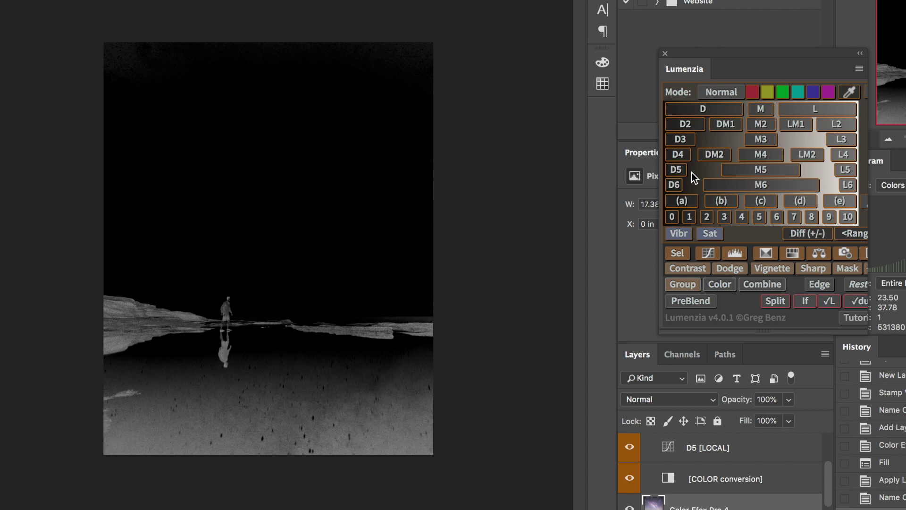
left_click(683, 154)
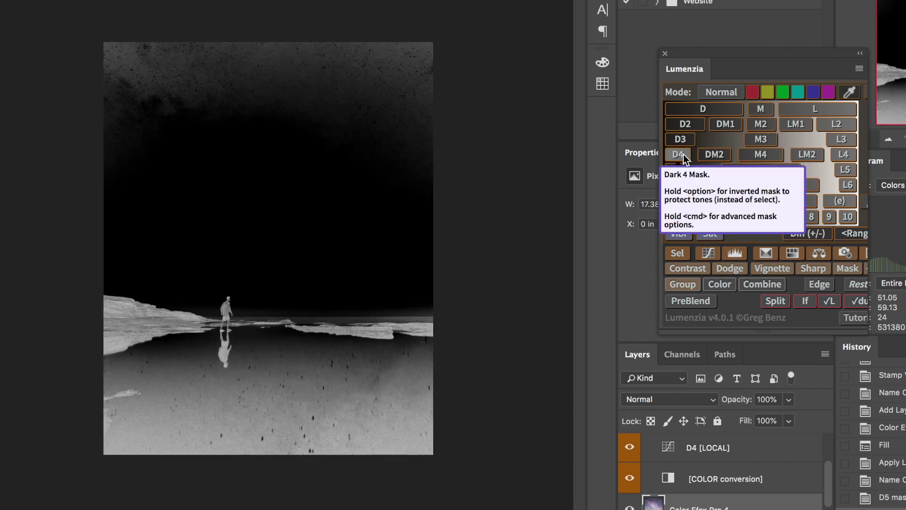
left_click(686, 138)
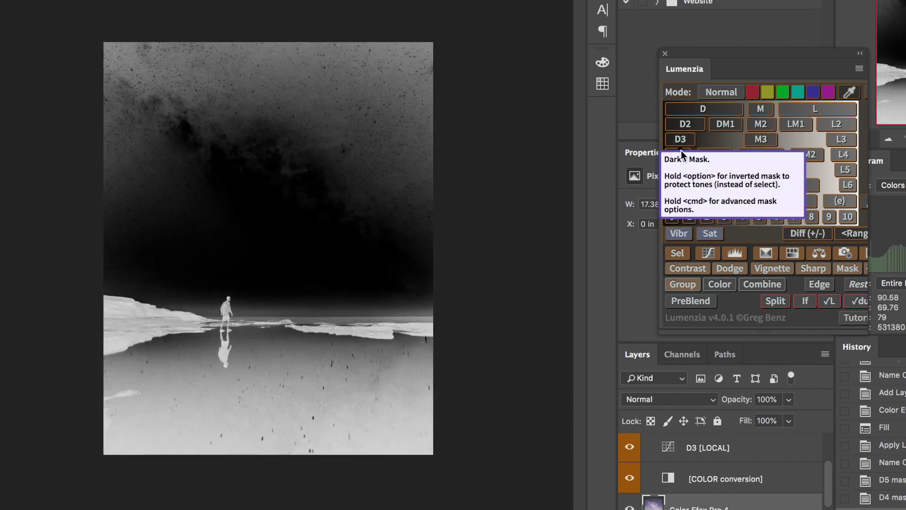
left_click(679, 155)
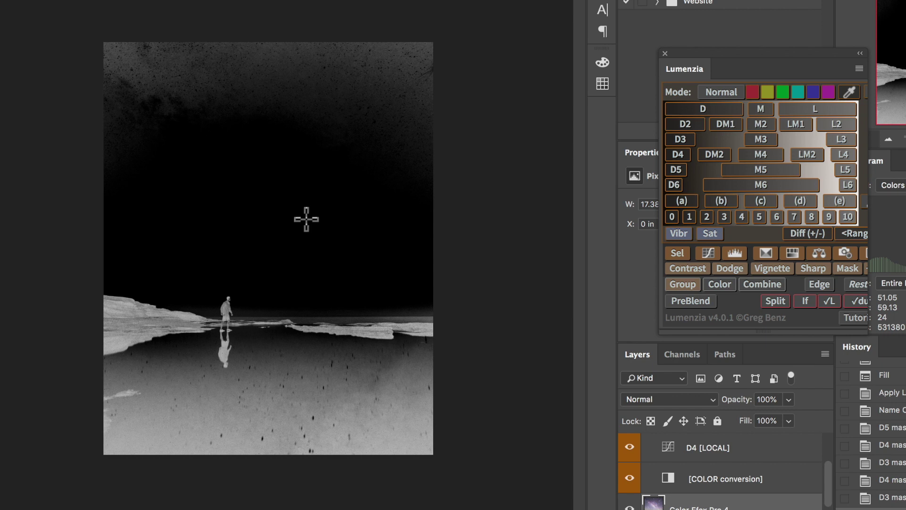
left_click(711, 251)
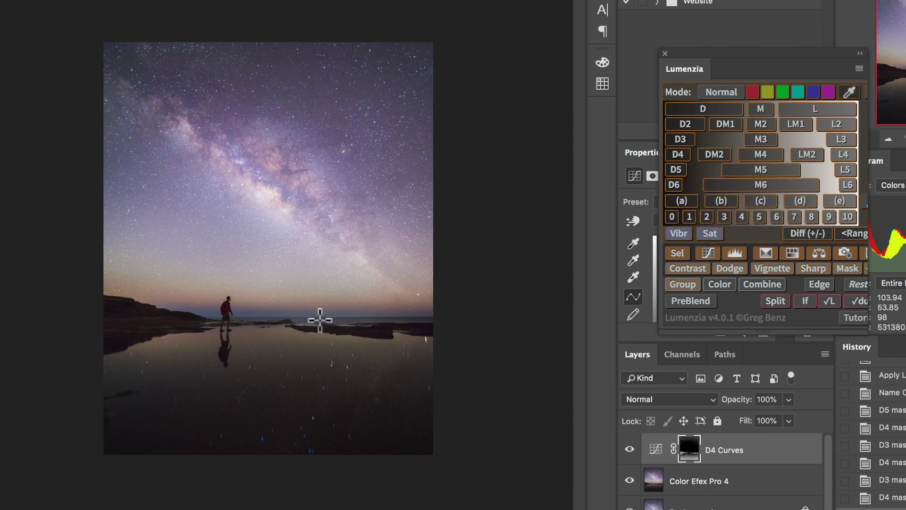
Move the Lumenzia panel off the curve properties and raise the midtones of the D4 Curves layer to brighten the foreground.
left_click_drag(698, 55, 902, 111)
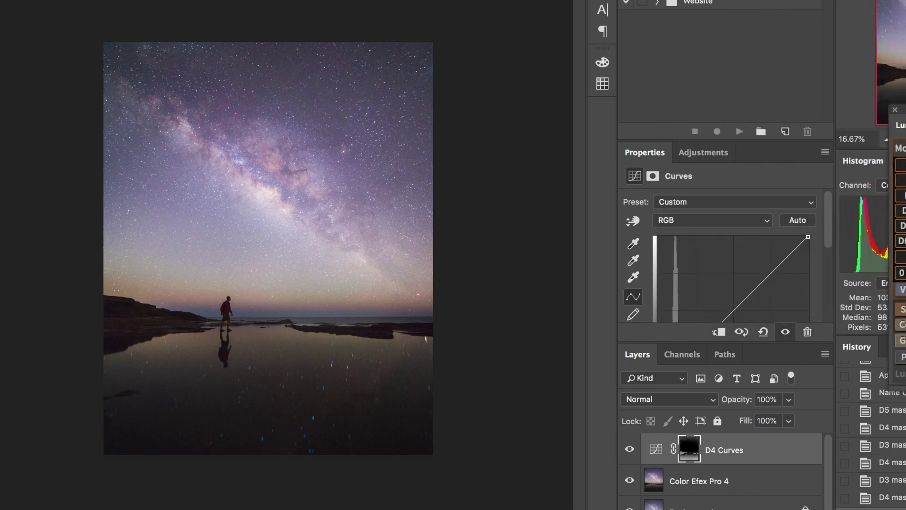
scroll(728, 292, "down", 2)
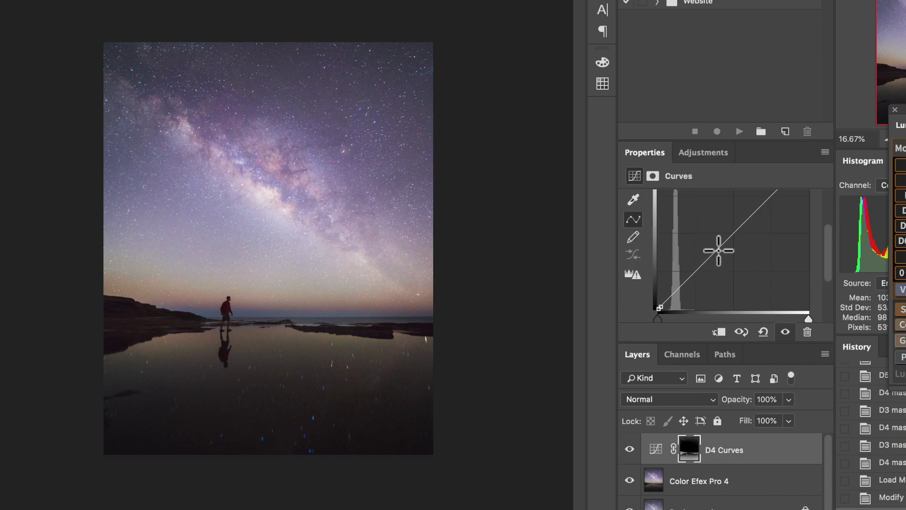
left_click_drag(718, 250, 702, 242)
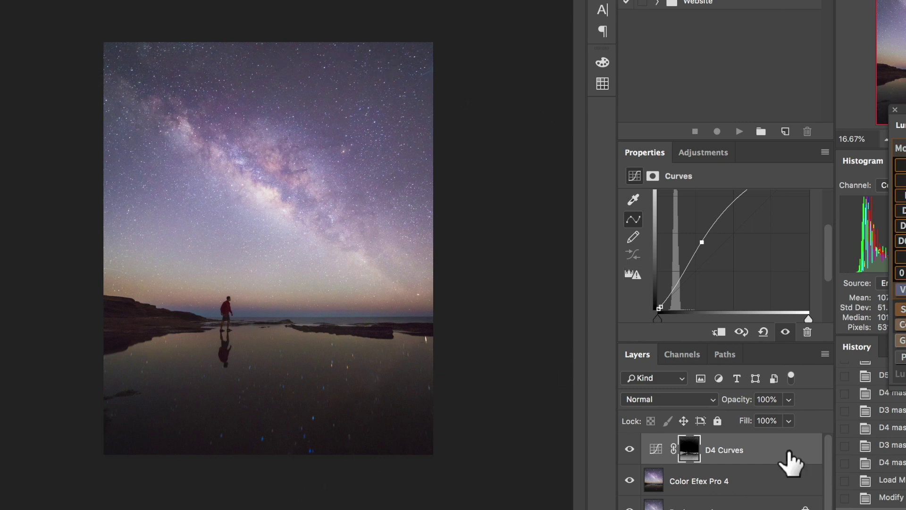
Compare the photo with and without the D4 Curves layer, and lower that layer's opacity to 60%.
left_click(628, 449)
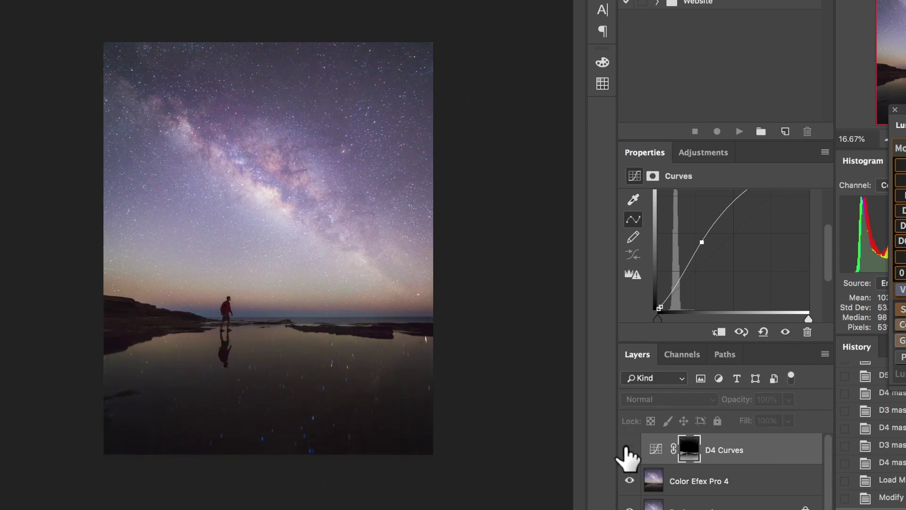
left_click(629, 449)
left_click(626, 451)
left_click(627, 451)
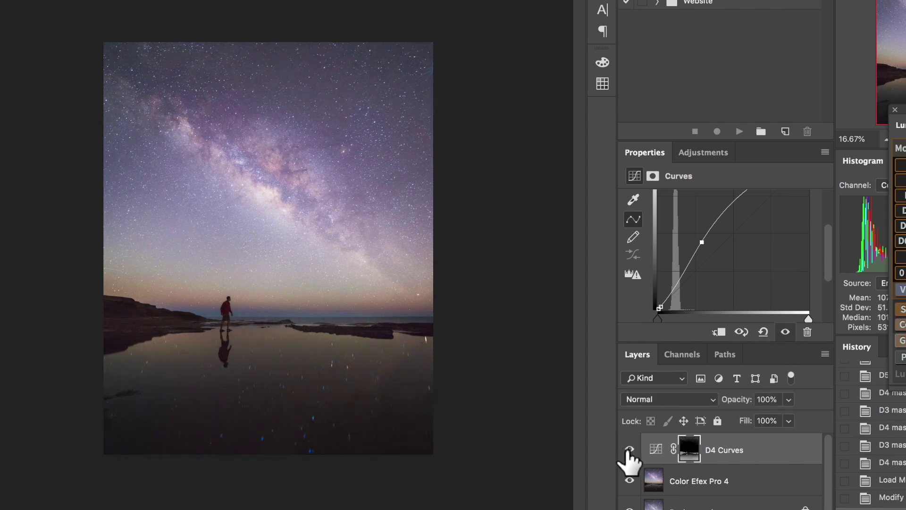
left_click_drag(742, 404, 715, 406)
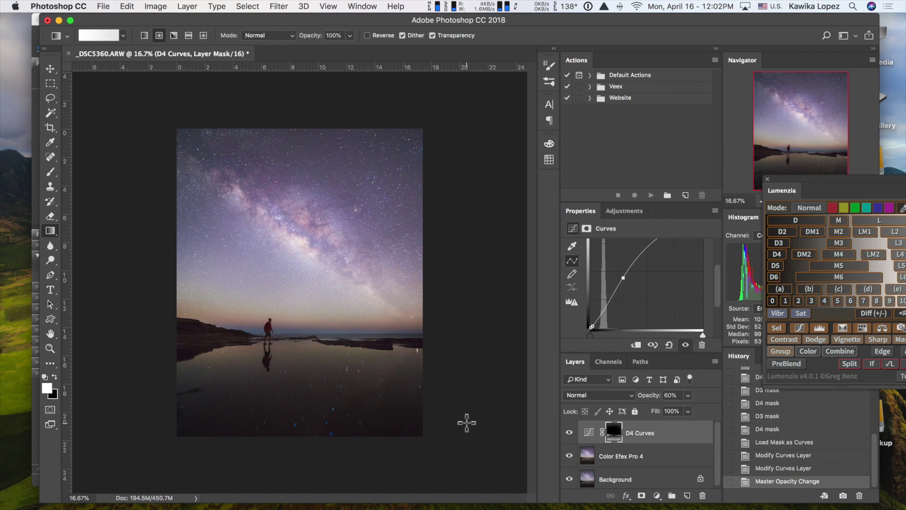
Create a new empty Layer 1 above the D4 Curves layer with Normal mode and 100% opacity.
left_click(187, 6)
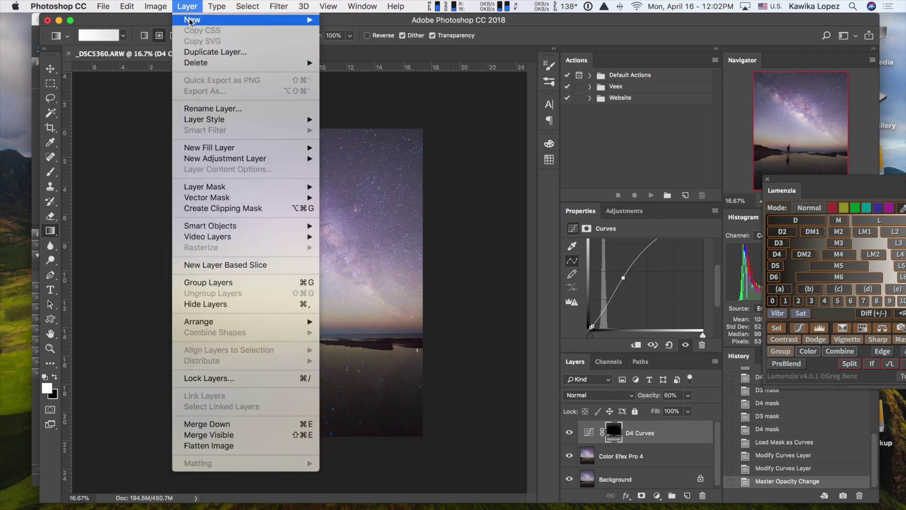
mouse_move(198, 21)
left_click(342, 25)
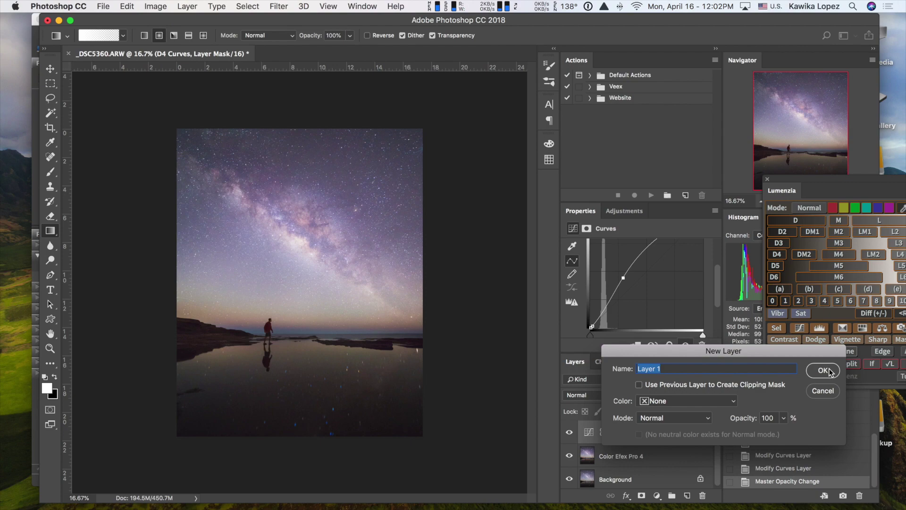
left_click(823, 371)
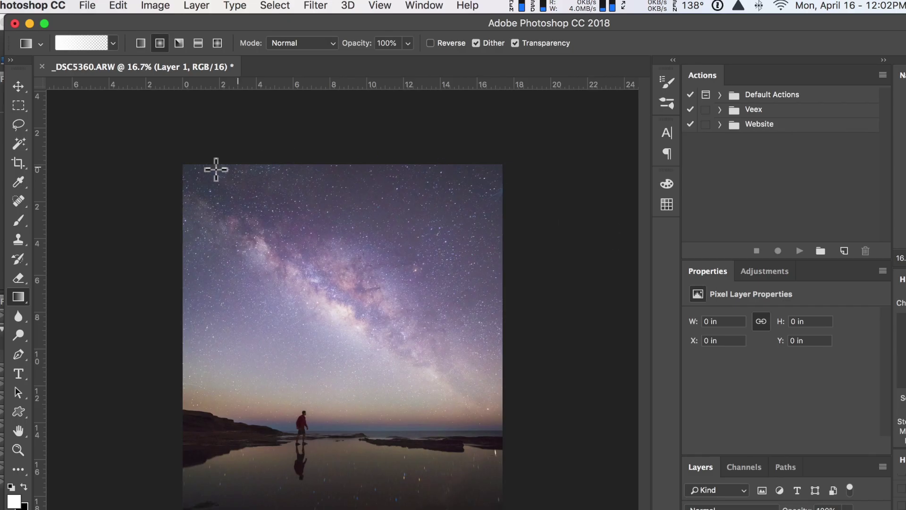
Heal the dark patch at the water's lower-left edge and the spots below it on Layer 1 with the Spot Healing Brush.
left_click(17, 202)
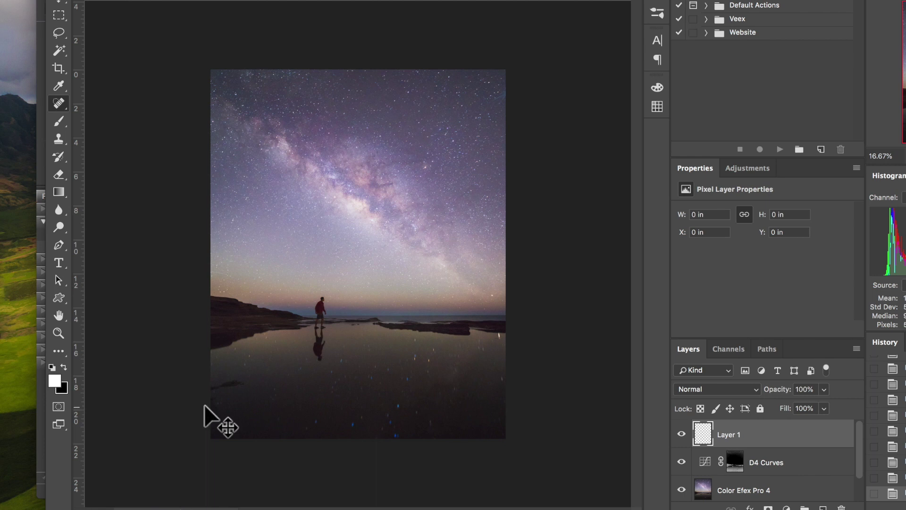
key("super+plus")
key("super+plus")
left_click_drag(202, 404, 504, 86)
key("super+r")
left_click_drag(287, 315, 194, 334)
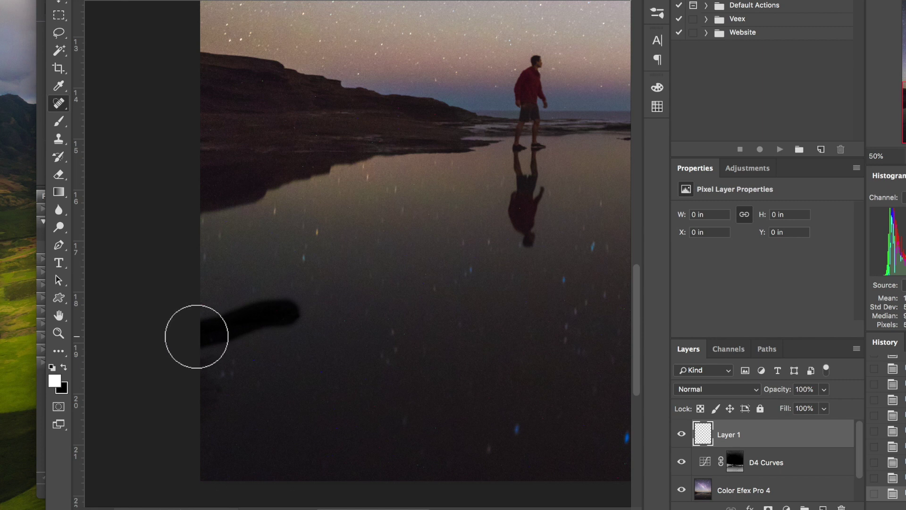
left_click(281, 449)
left_click(291, 434)
left_click(302, 420)
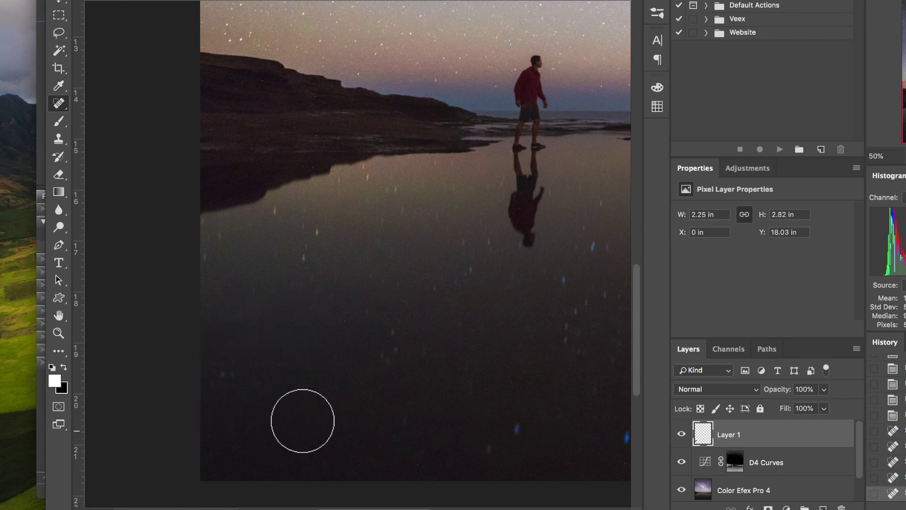
Shrink the Spot Healing Brush and remove the bright light streak and the fainter one below it at the water's right edge.
mouse_move(526, 287)
left_mouse_down()
mouse_move(402, 289)
mouse_move(441, 317)
mouse_move(442, 334)
left_mouse_up()
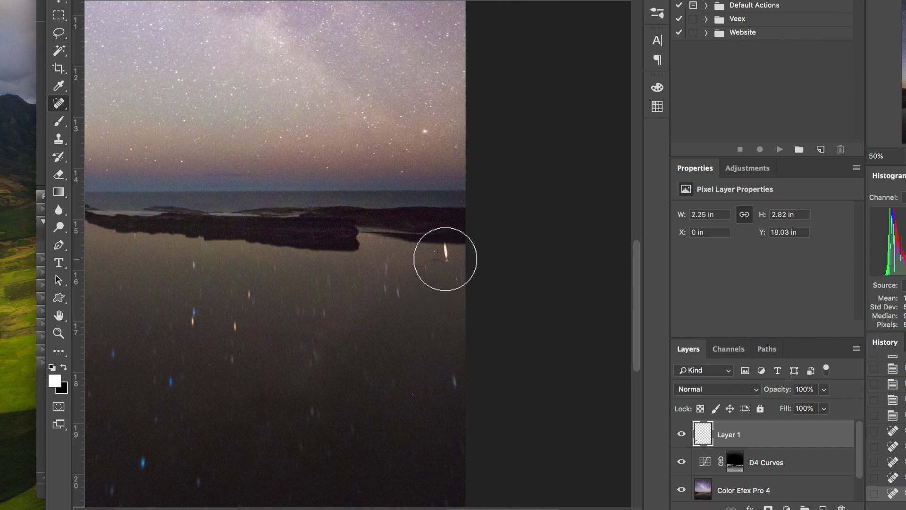
key("bracketleft")
key("bracketleft")
key("bracketleft")
mouse_move(445, 259)
left_mouse_down()
mouse_move(443, 248)
mouse_move(445, 259)
left_mouse_up()
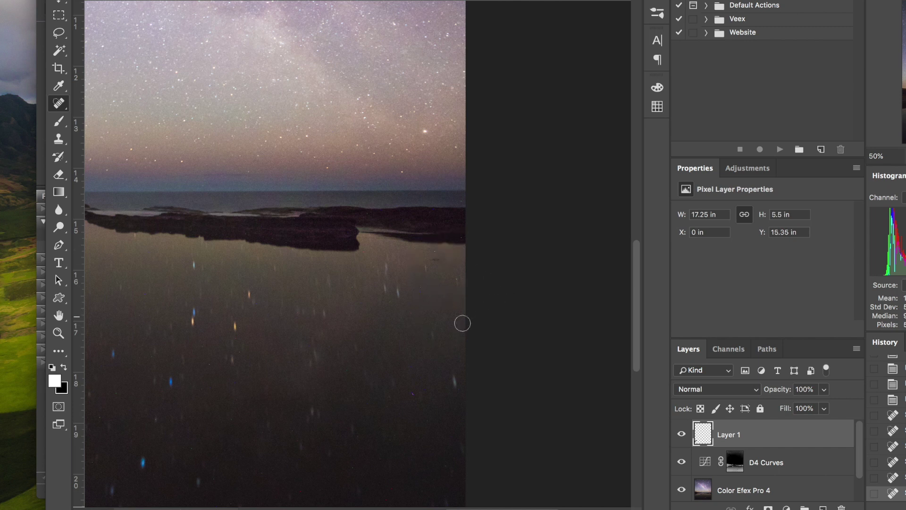
left_click_drag(450, 371, 457, 392)
key("super+minus")
key("super+minus")
key("super+minus")
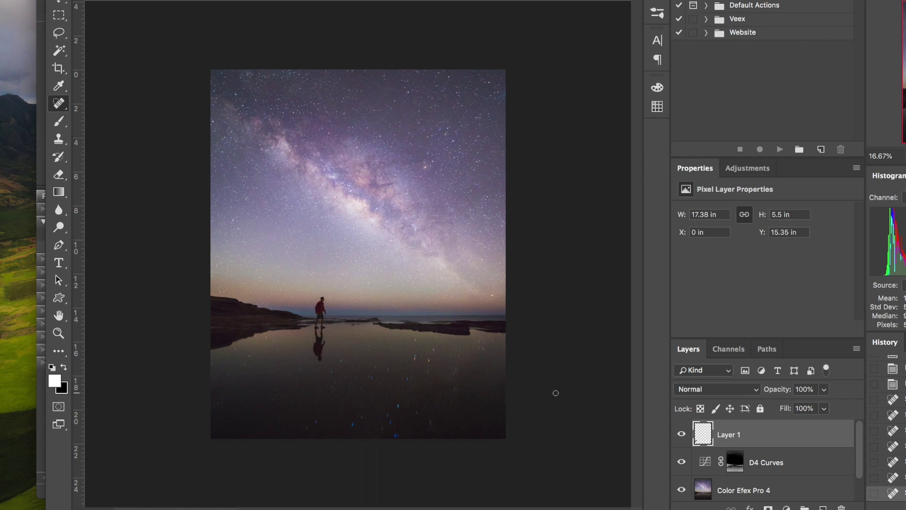
Examine the horizon, rocks and star reflections on the photo's right side for remaining blemishes.
key("super+plus")
key("super+plus")
key("super+plus")
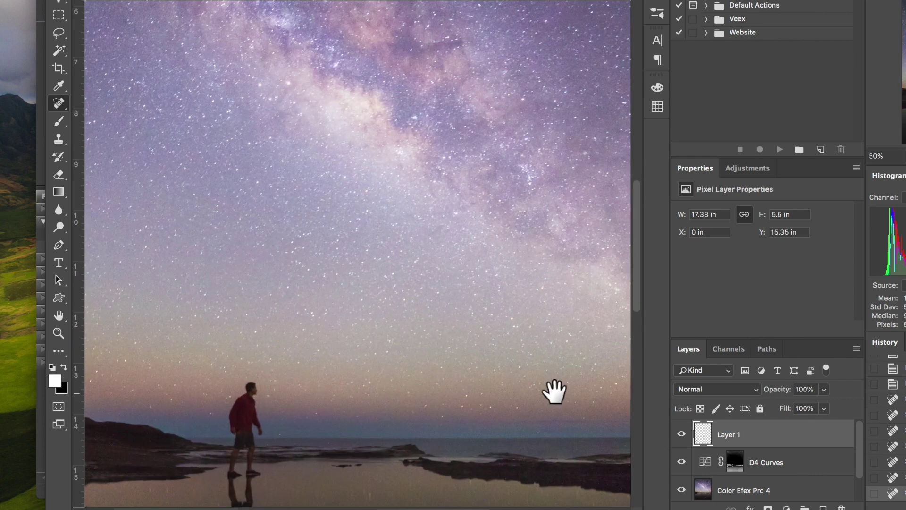
left_click_drag(550, 390, 338, 259)
key("super+r")
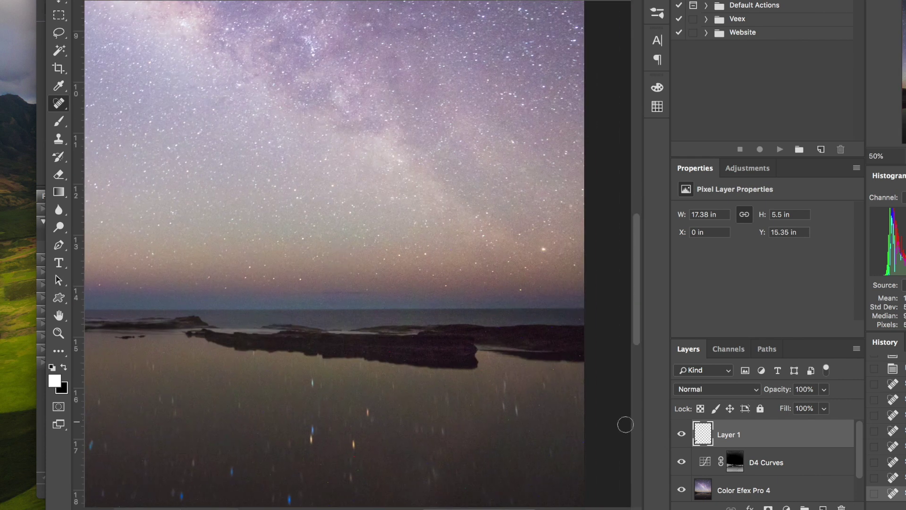
key("super+minus")
key("super+minus")
key("super+minus")
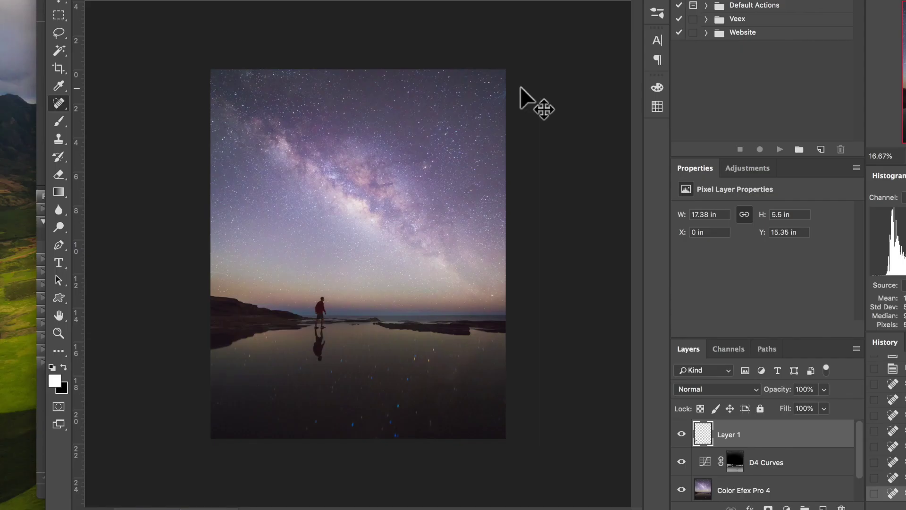
Retouch the unwanted marks in the upper-right sky with the Spot Healing Brush on Layer 1.
key("super+plus")
key("super+plus")
key("super+plus")
key("super+plus")
mouse_move(485, 111)
left_mouse_down()
mouse_move(432, 191)
mouse_move(420, 269)
left_mouse_up()
left_click_drag(397, 217, 500, 186)
left_click_drag(441, 202, 467, 179)
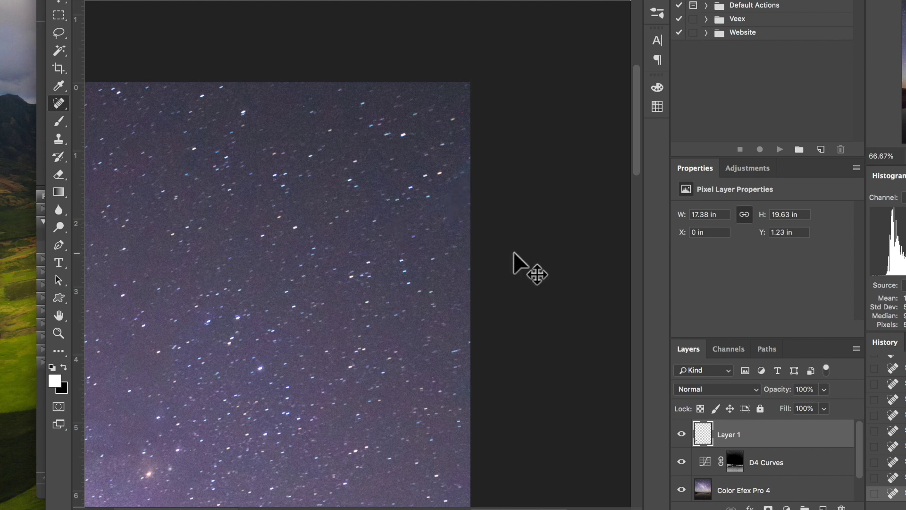
key("super+minus")
key("super+minus")
key("super+minus")
key("super+minus")
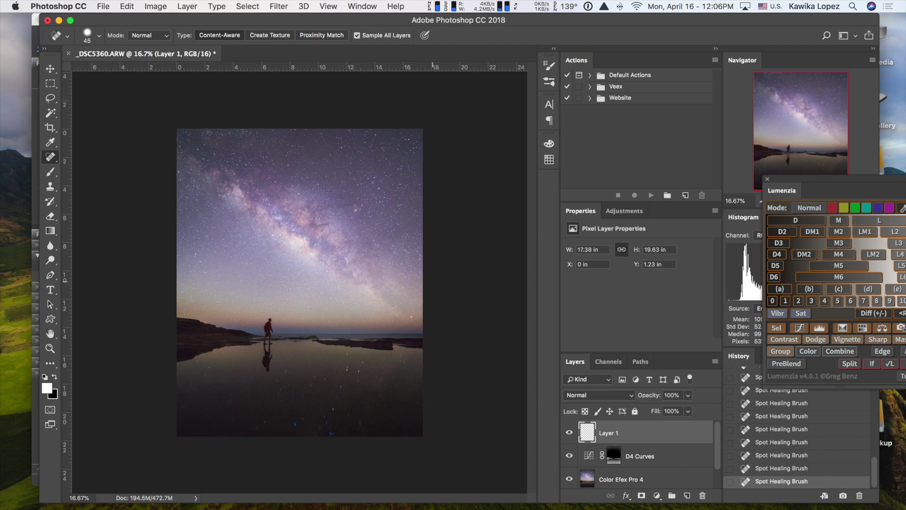
Heal the small specks on the dark rocks left of the standing man, working at 300% magnification.
key("super+1")
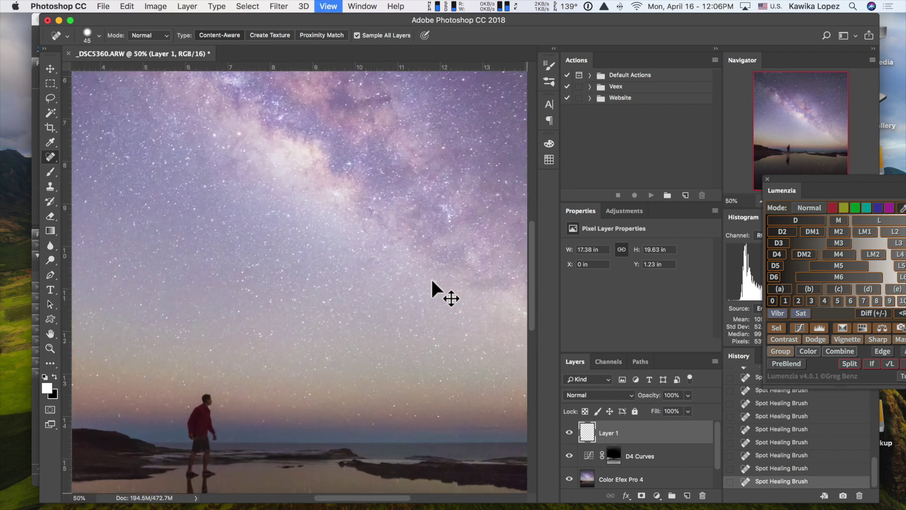
left_click_drag(272, 393, 477, 199)
mouse_move(279, 340)
left_mouse_down()
mouse_move(324, 314)
mouse_move(289, 358)
mouse_move(182, 302)
left_mouse_up()
key("super+equal")
key("super+equal")
left_click(187, 302)
left_click(185, 342)
left_click(366, 336)
left_click(190, 402)
left_click(233, 400)
key("a")
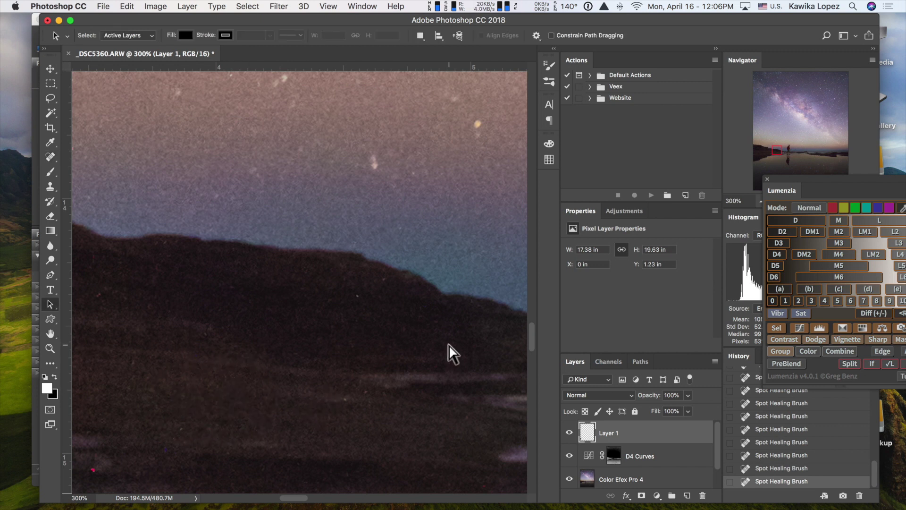
key("super+0")
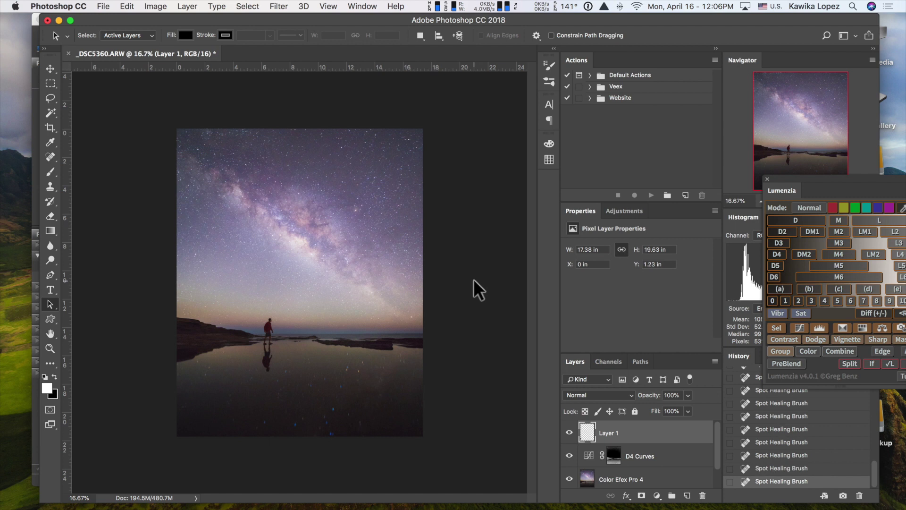
left_click(273, 7)
mouse_move(327, 261)
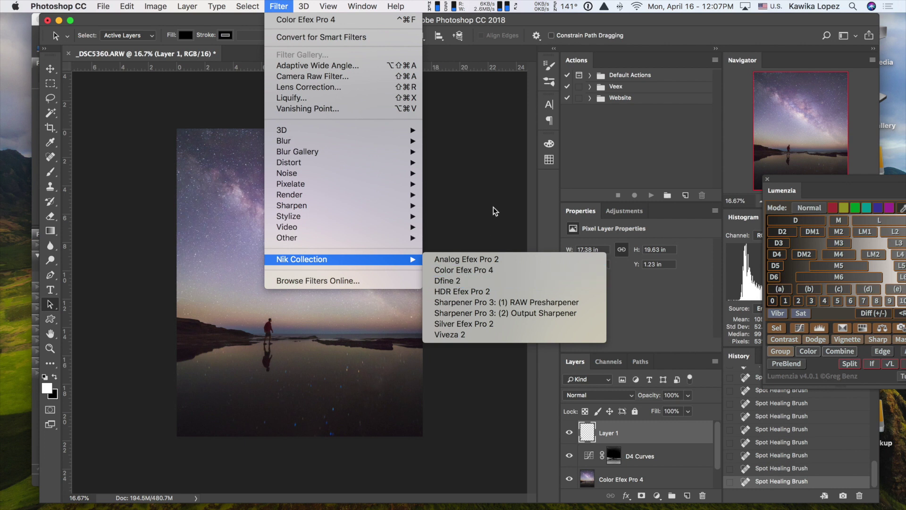
left_click(490, 174)
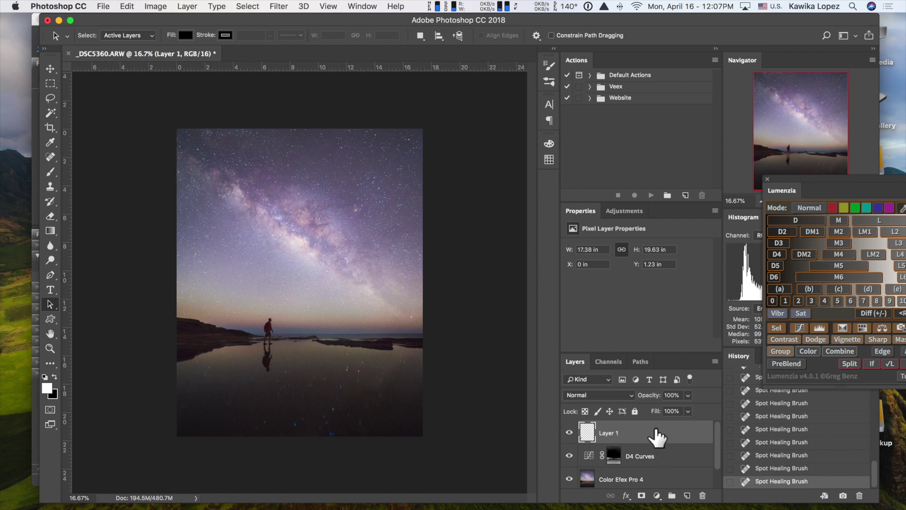
Group Layer 1, D4 Curves and Color Efex Pro 4 into one layer group above the Background.
scroll(653, 448, "down", 1)
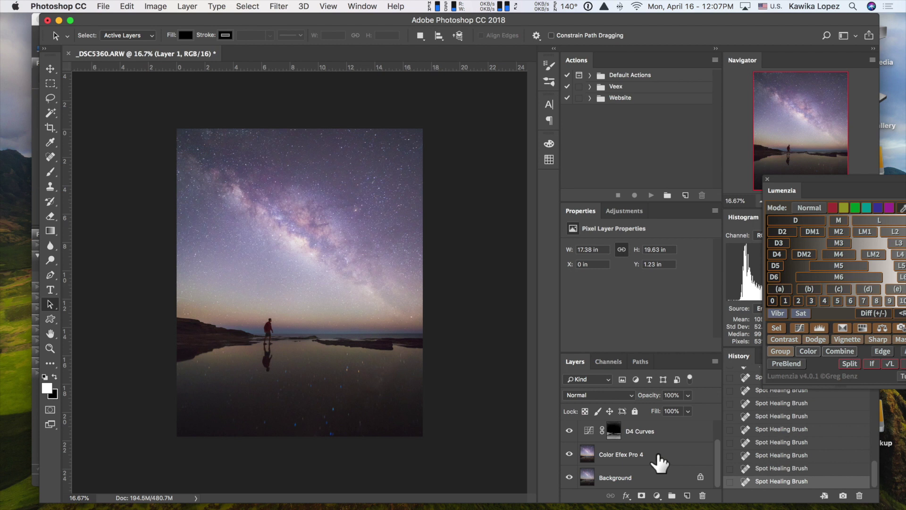
left_click(659, 454, "shift")
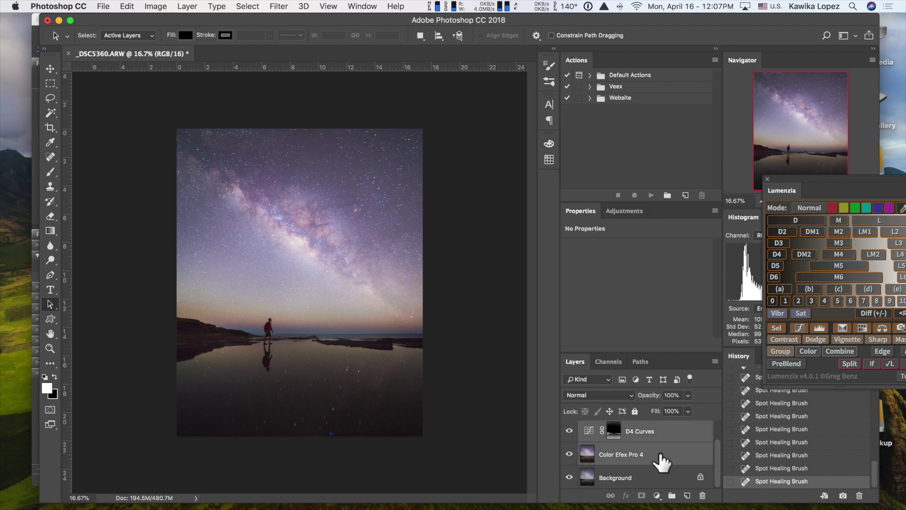
key("super+g")
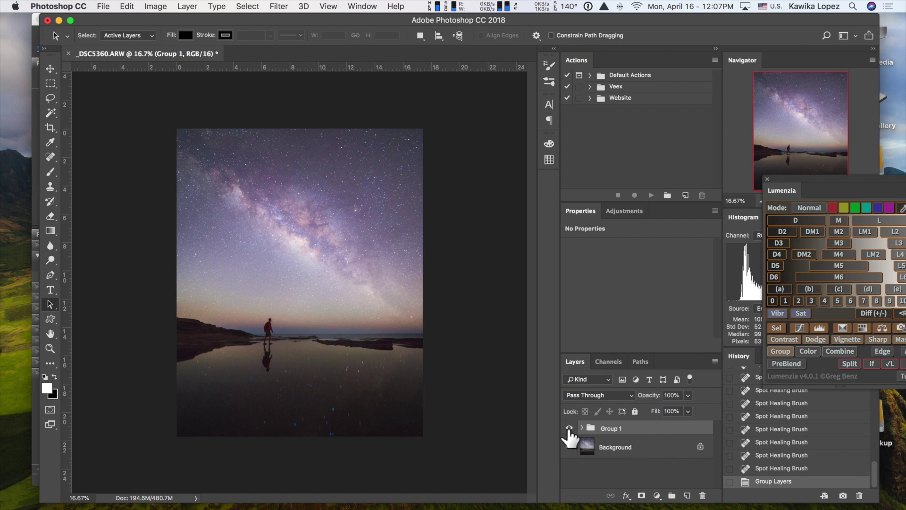
Compare the photo before and after the Photoshop edits by toggling the visibility of Group 1, leaving the group visible.
left_click(569, 428)
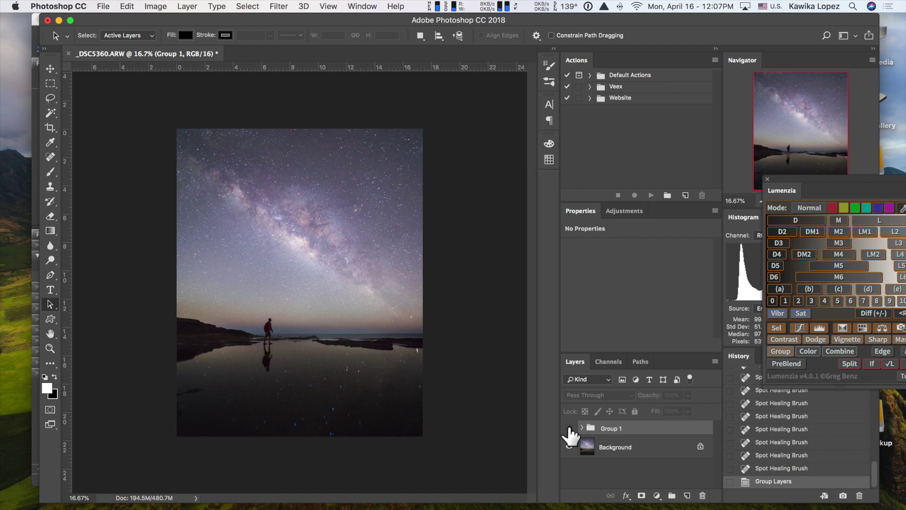
left_click(569, 428)
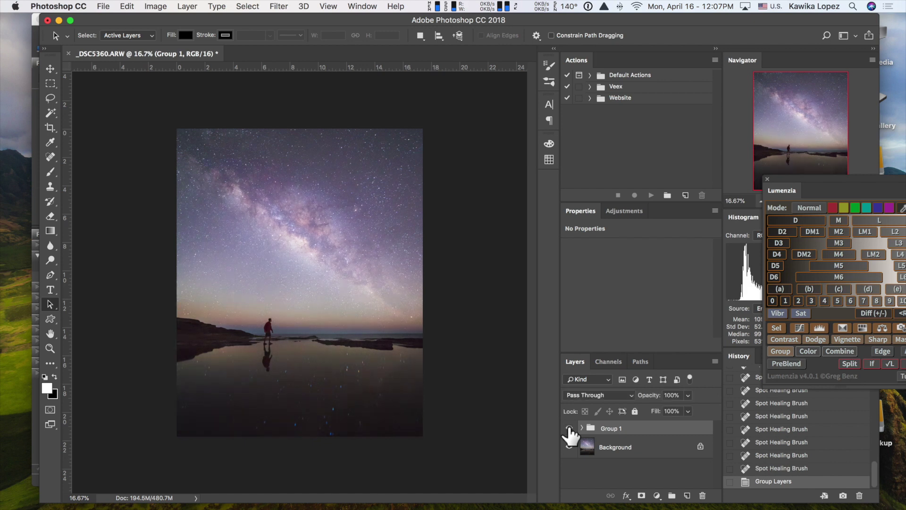
left_click(568, 428)
left_click(569, 428)
left_click(569, 428)
left_click(569, 428)
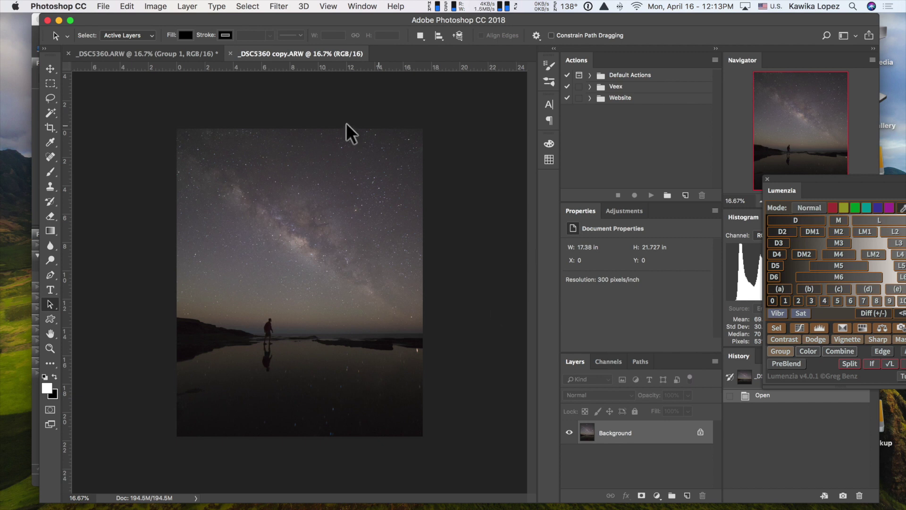
Compare the edited _DSC5360.ARW with the unedited _DSC5360 copy.ARW, ending on the edited photo.
left_click(131, 53)
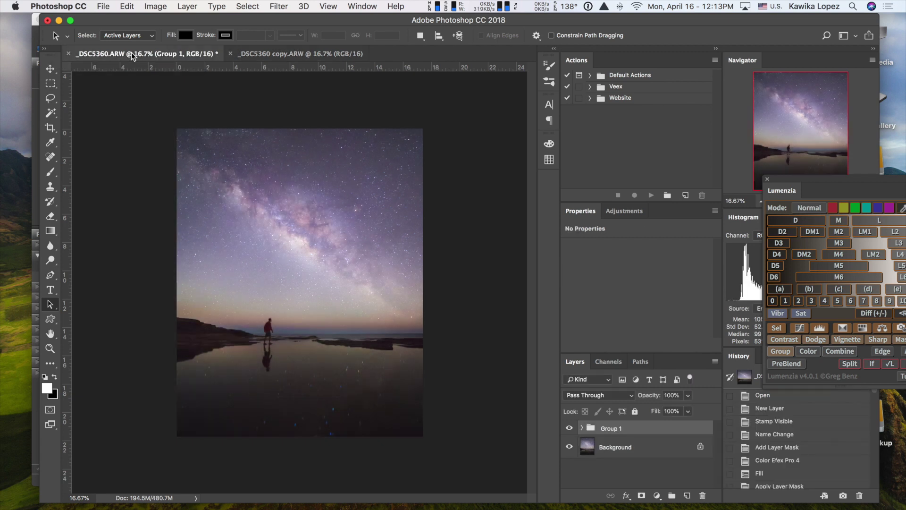
left_click(257, 54)
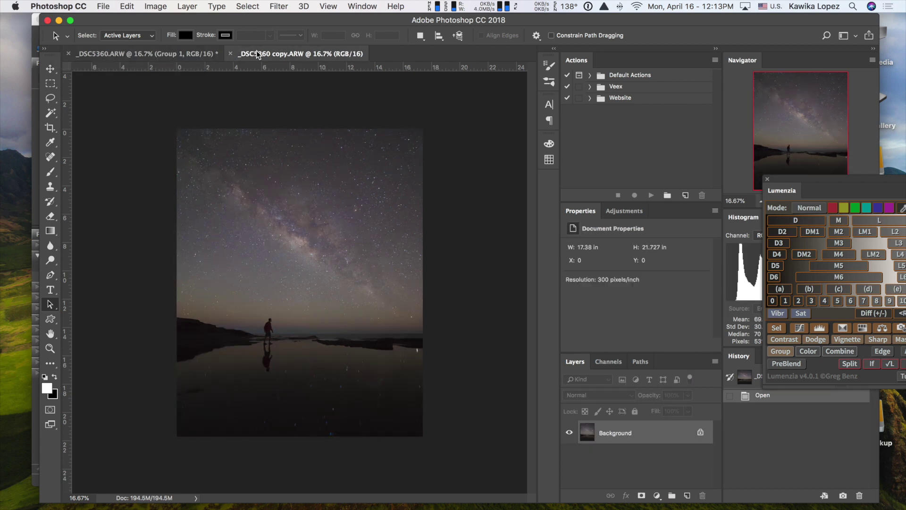
left_click(138, 53)
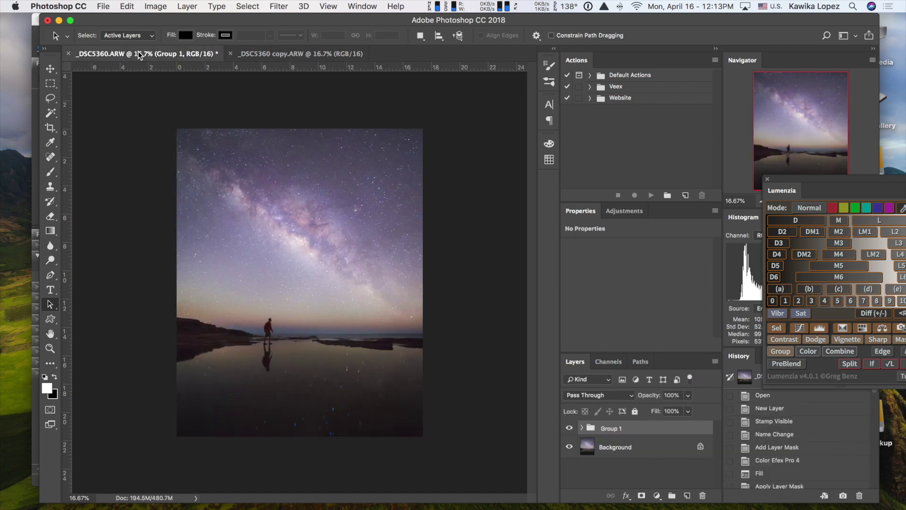